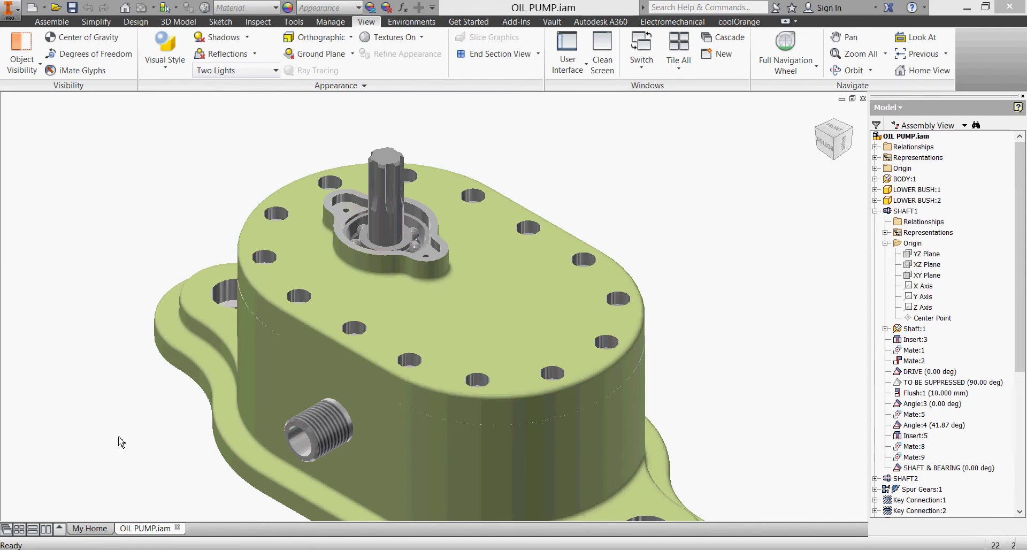
- Create a new part document, Part15, from the My Home start page
left_click(89, 528)
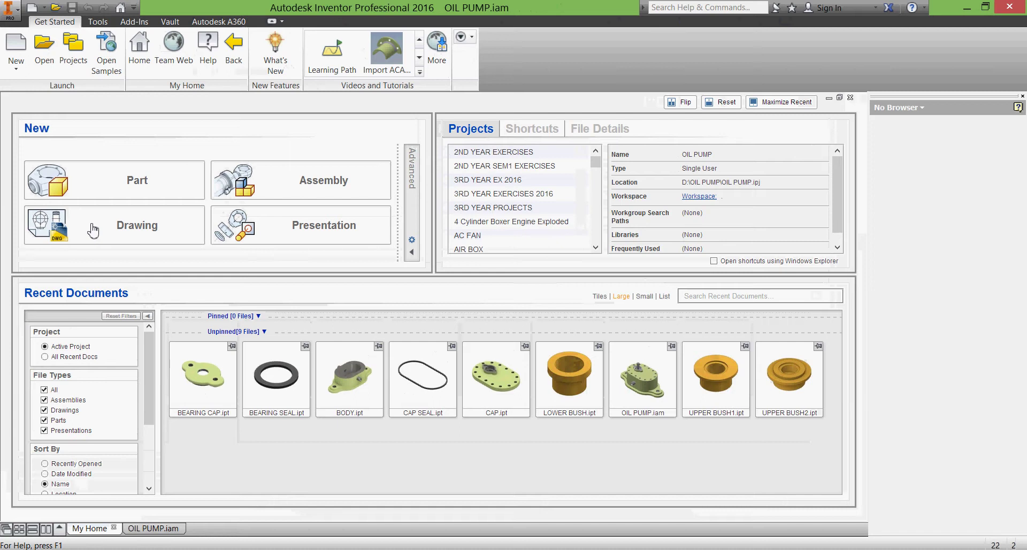
left_click(109, 190)
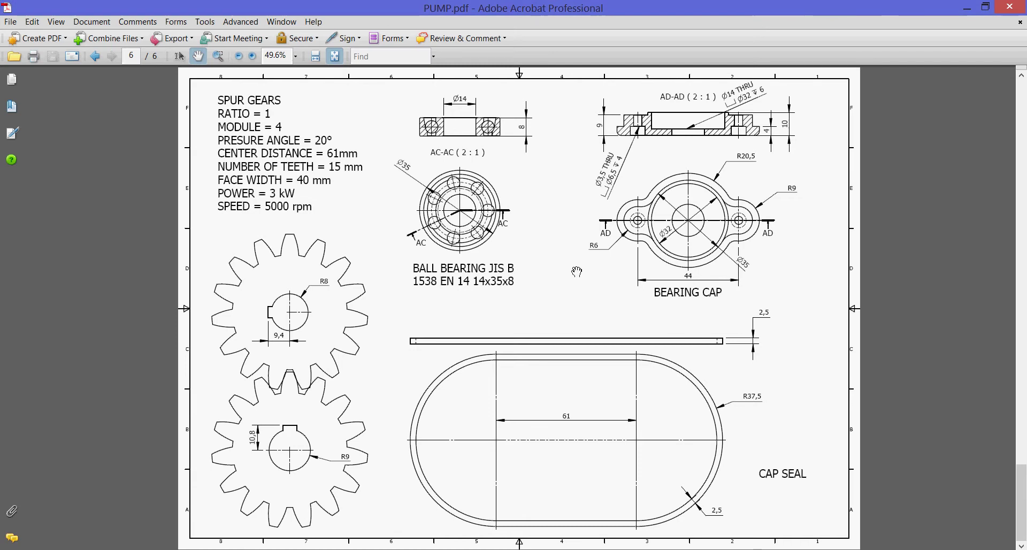
- Scroll PUMP.pdf to page 5 with the CAP and shaft drawings, then return to Inventor
scroll(576, 272, "up", 1)
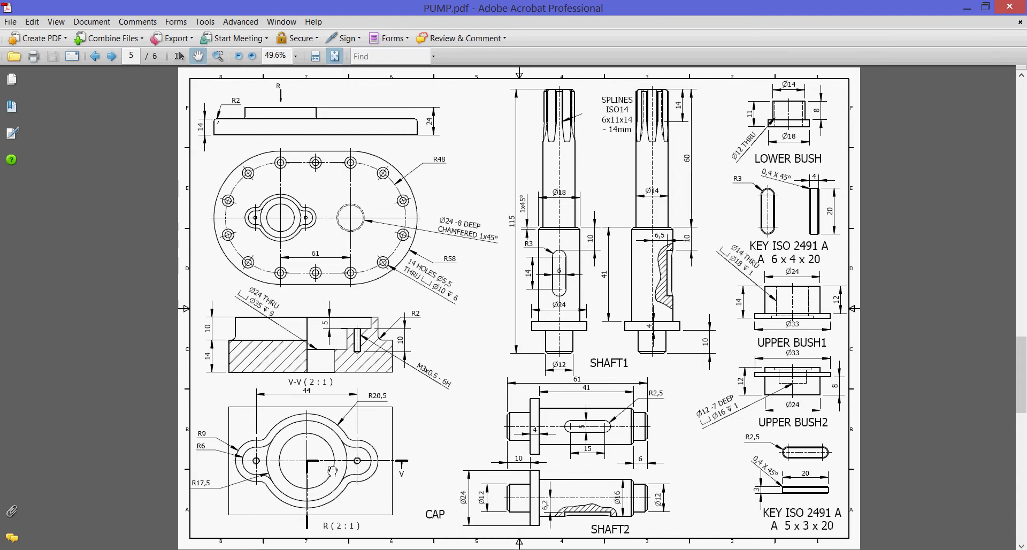
key("alt+Tab")
- Start a sketch on the XY plane, then cancel closing so Part15 stays open
left_click(26, 53)
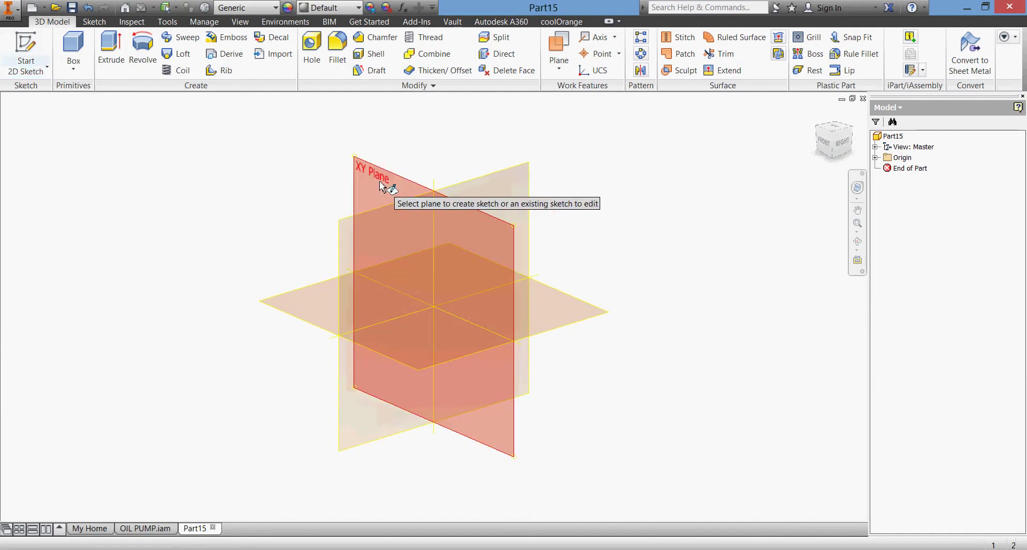
left_click(383, 188)
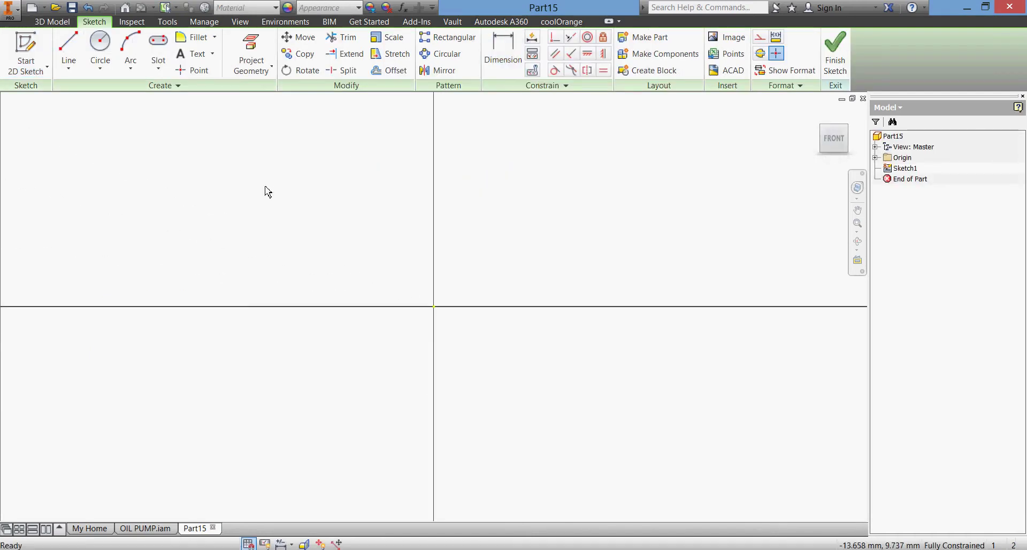
left_click(862, 98)
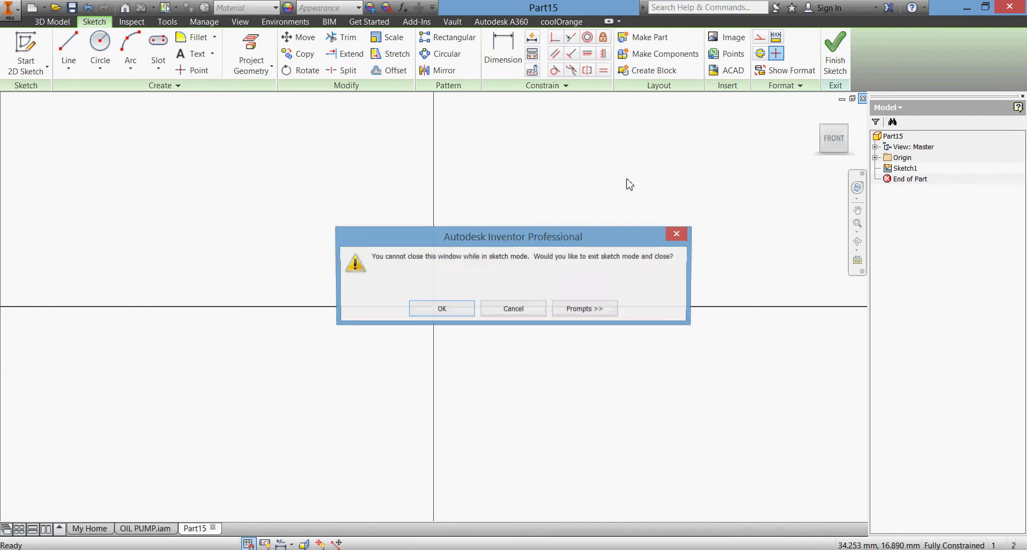
left_click(459, 312)
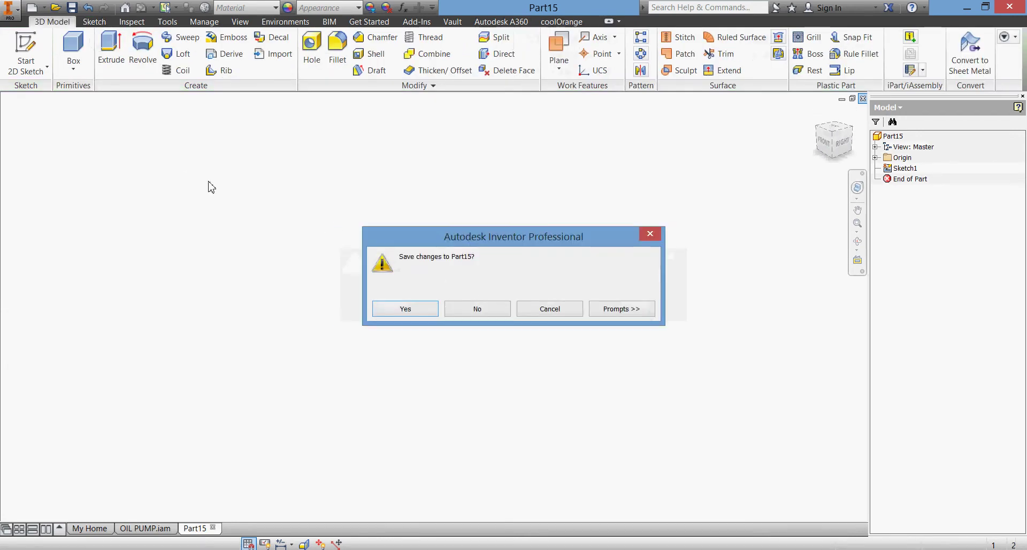
left_click(552, 311)
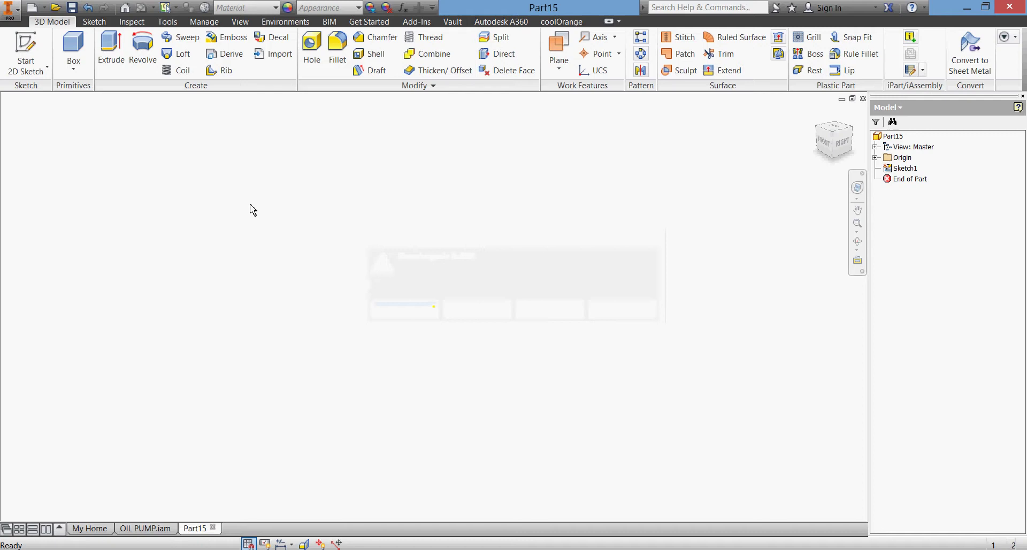
- Derive CAP.ipt from the OIL PUMP folder into Part15 as a surface body
left_click(222, 54)
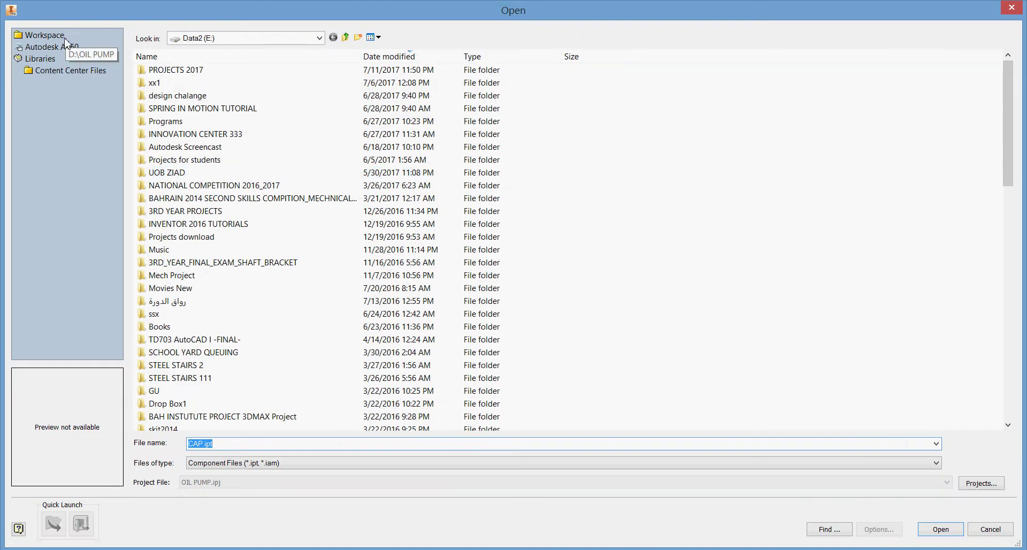
left_click(63, 36)
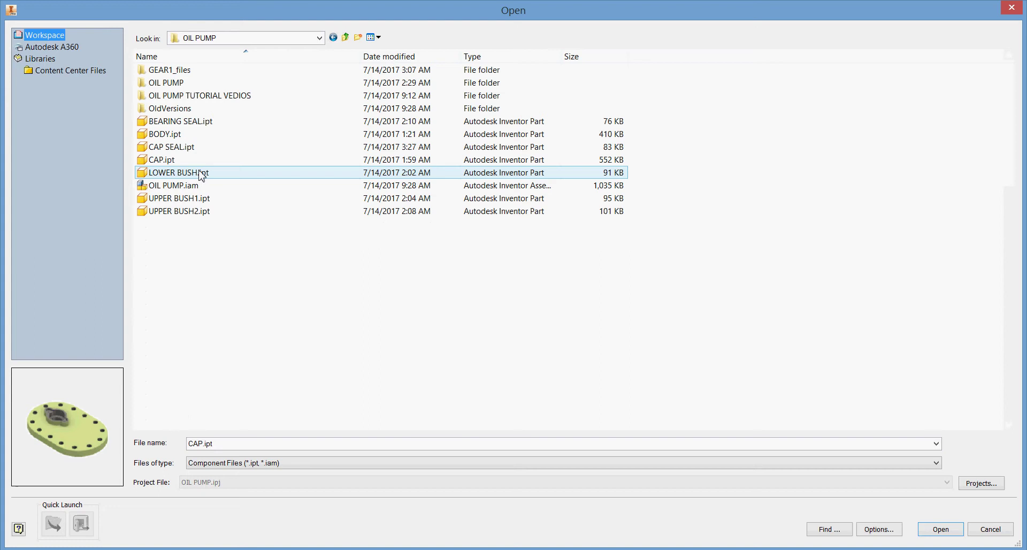
left_click(206, 160)
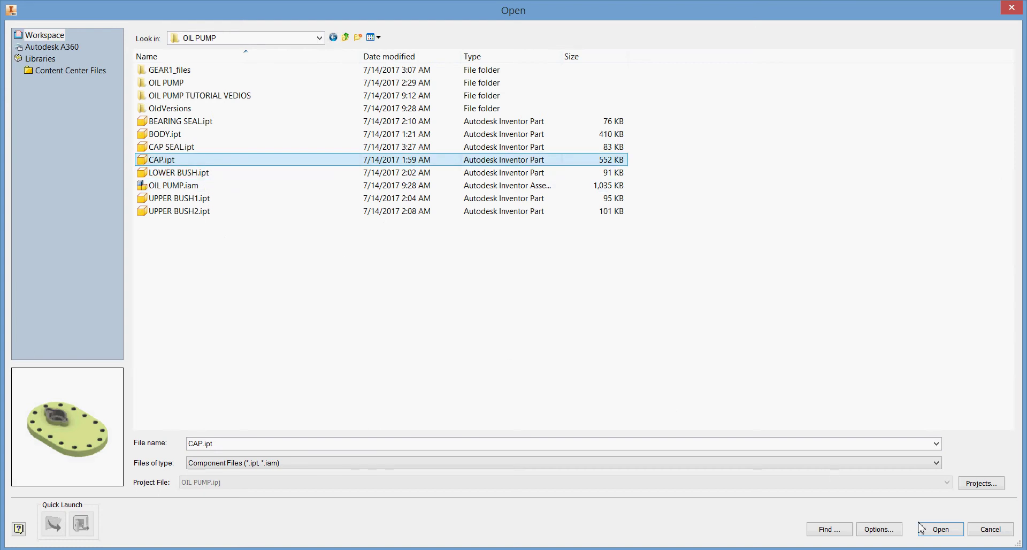
left_click(941, 529)
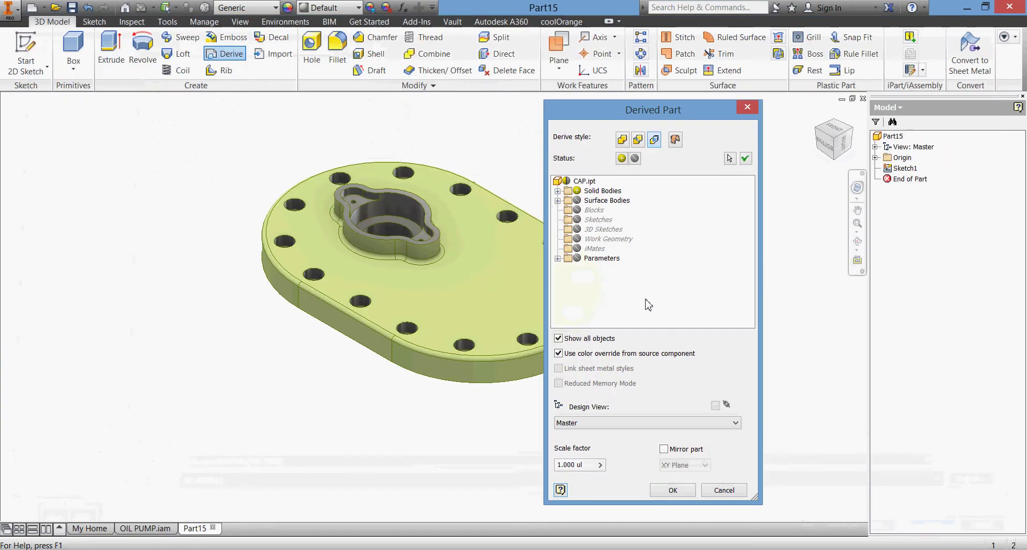
left_click(676, 140)
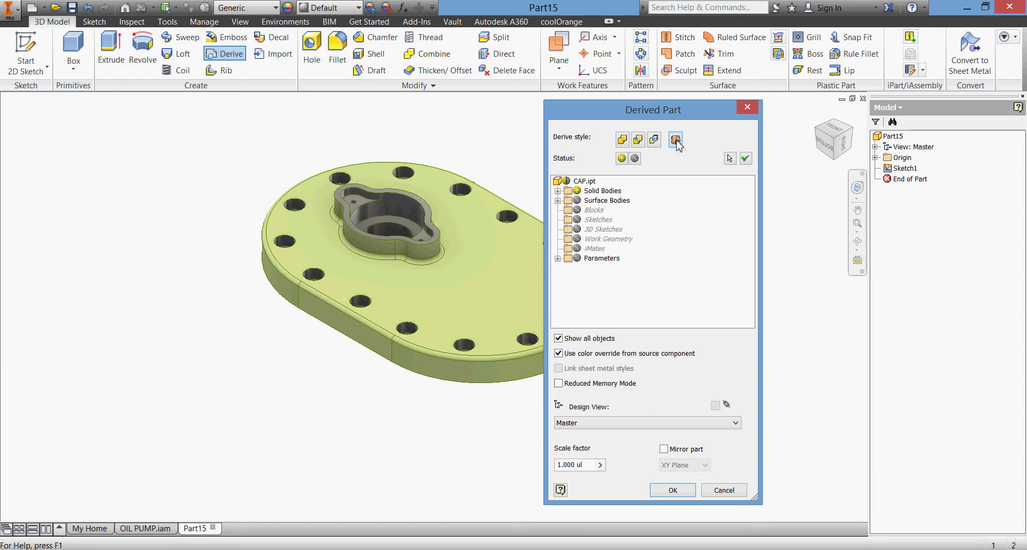
left_click(673, 491)
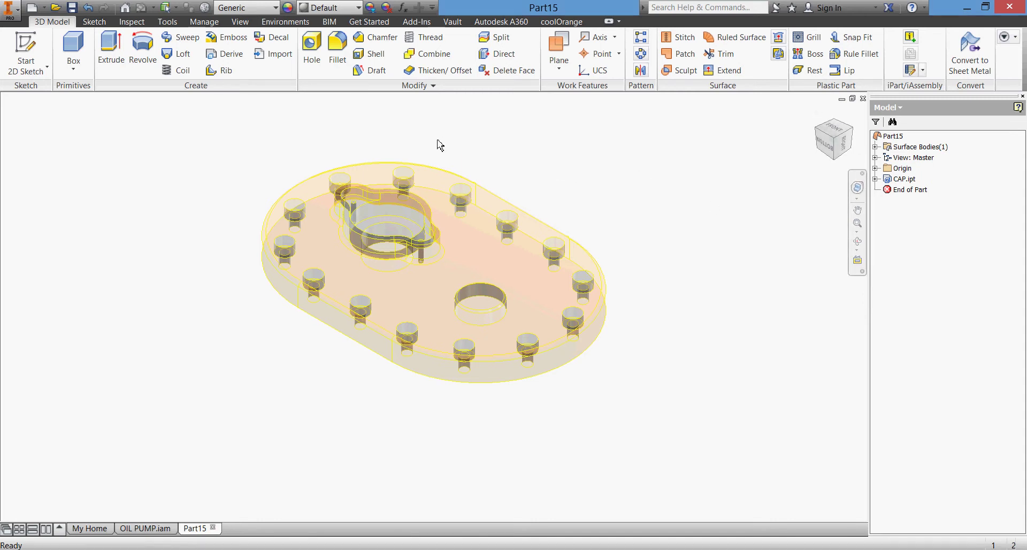
- Start a sketch on the CAP's recess ring face and return to the Home view
key("s")
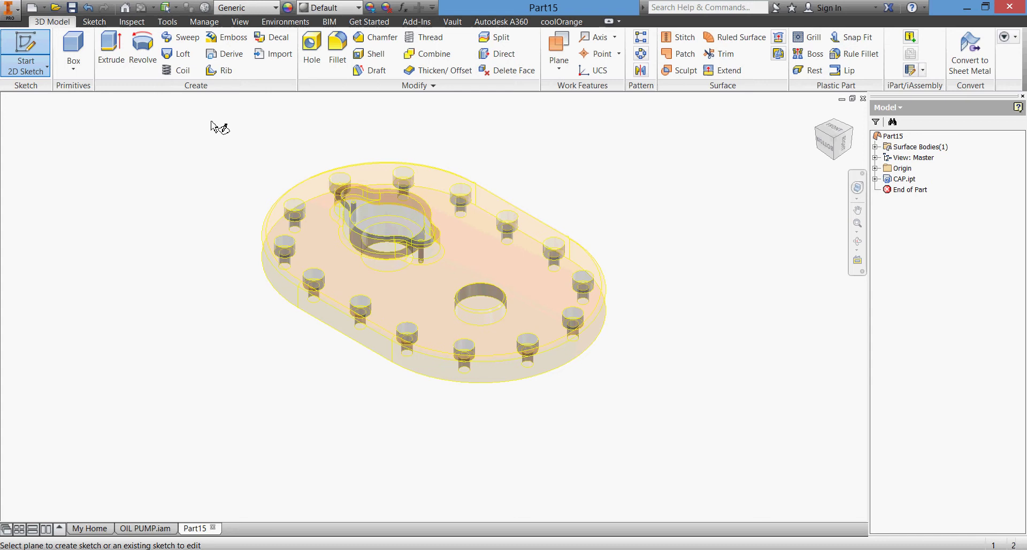
scroll(330, 146, "up", 3)
middle_click_drag(343, 159, 216, 156)
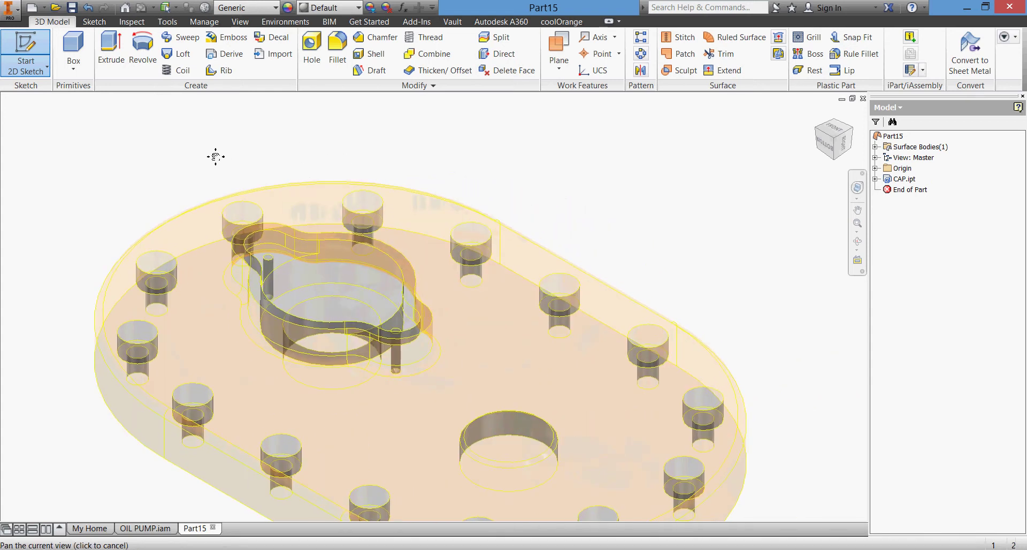
left_click(277, 233)
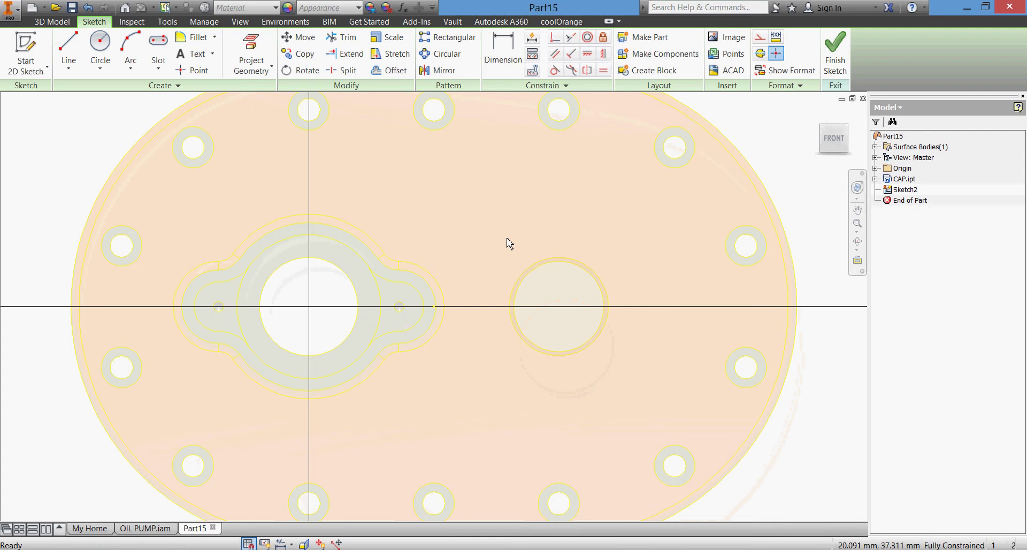
middle_click_drag(749, 182, 769, 160, "shift")
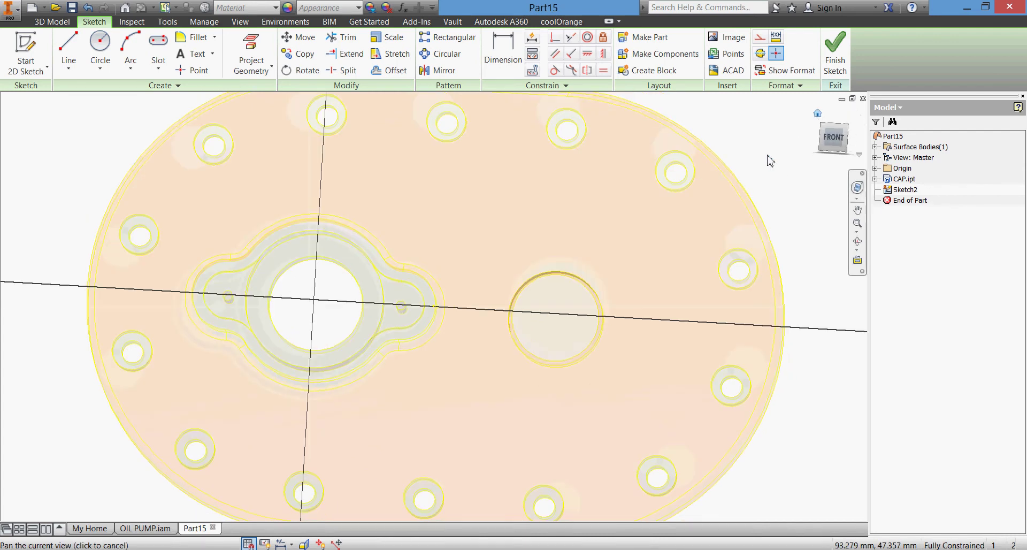
key("F6")
scroll(444, 187, "down", 4)
middle_click_drag(413, 174, 591, 195)
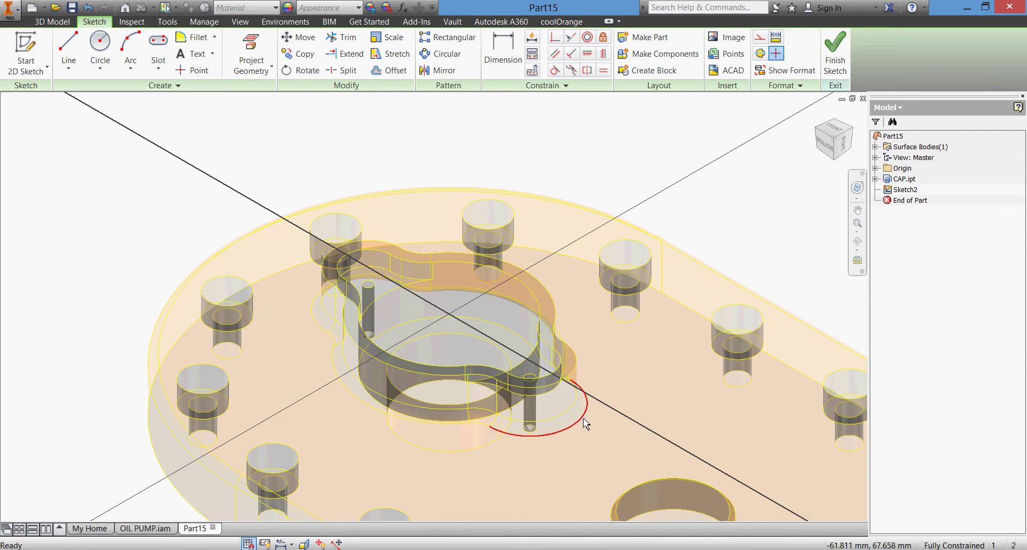
- Project the upper lobe, right lobe and ring arcs of the recess into the sketch
left_click(257, 50)
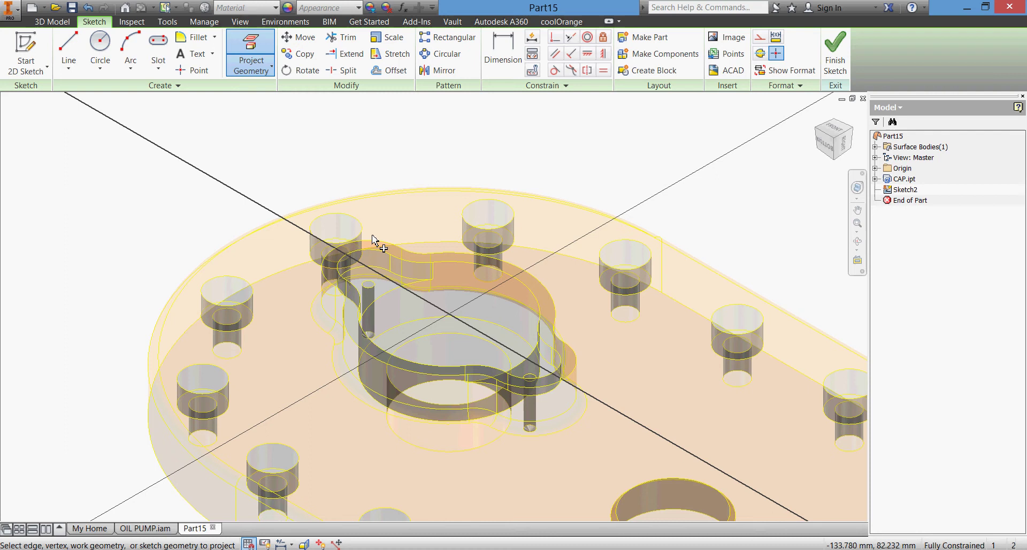
left_click(399, 256)
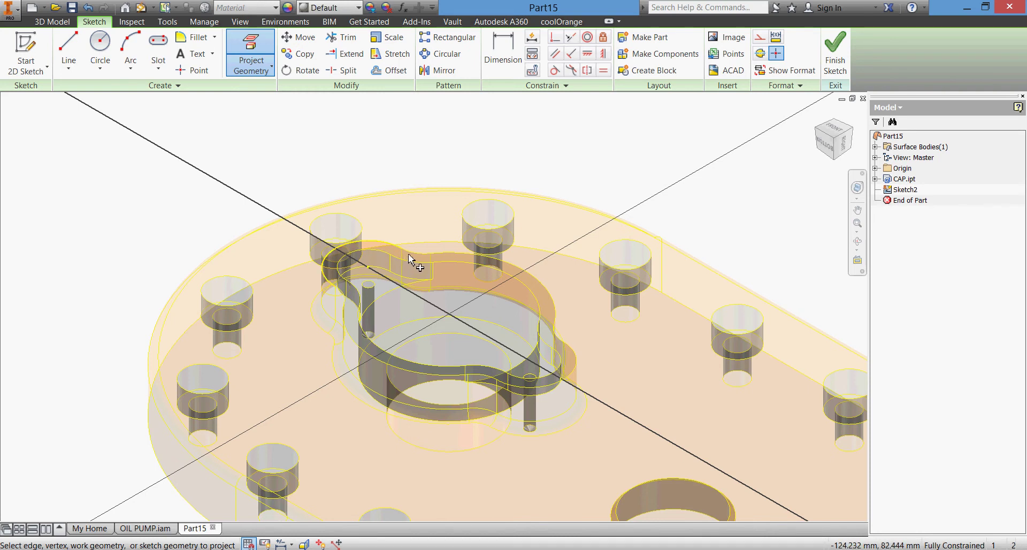
left_click(472, 261)
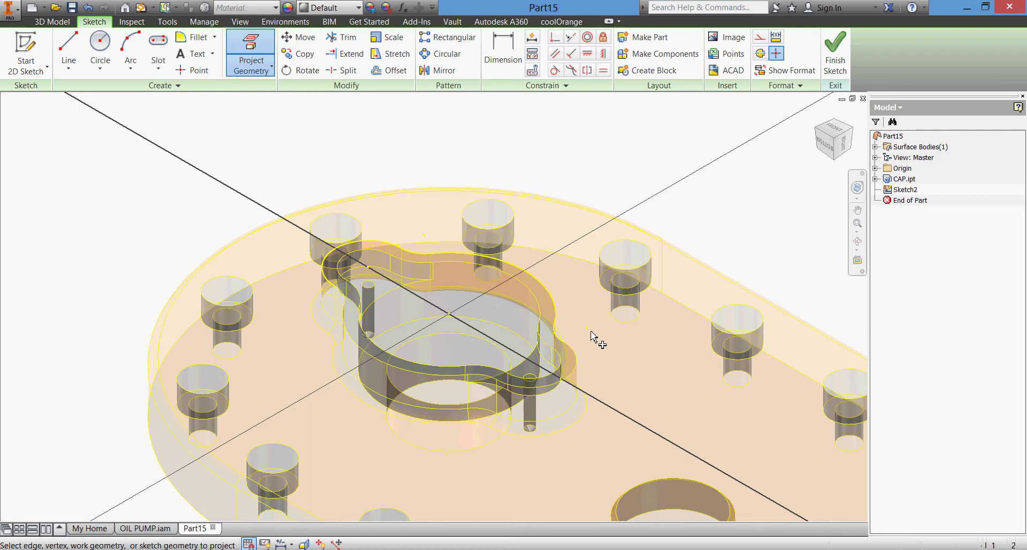
left_click(571, 368)
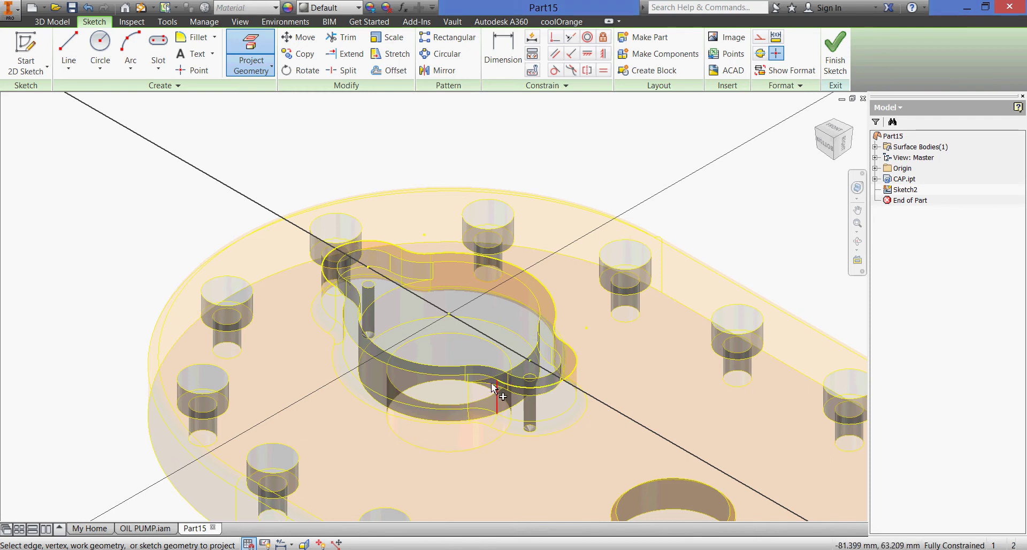
left_click(455, 379)
left_click(345, 304)
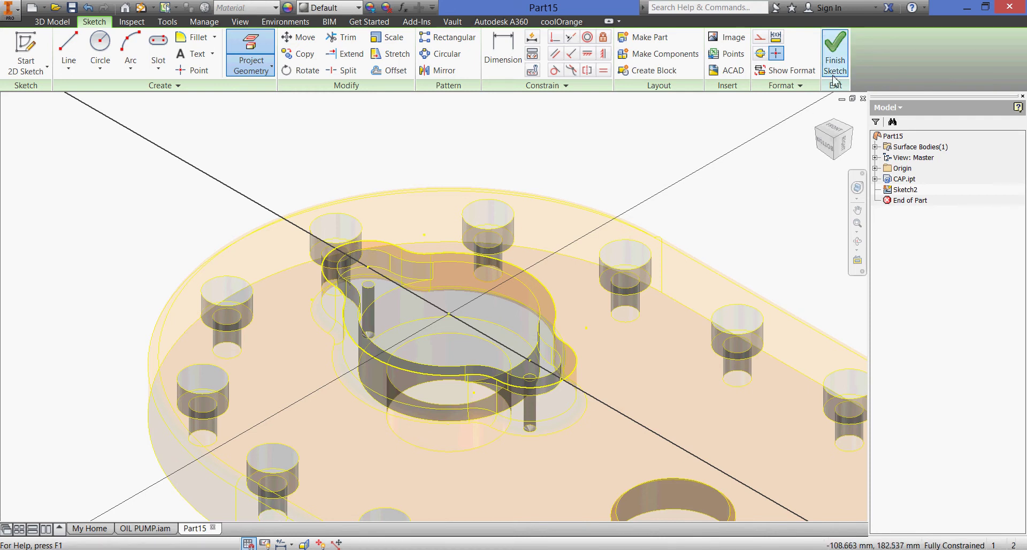
- Finish Sketch2 and preview an extrusion of the projected cap outline at 10 mm
left_click(835, 54)
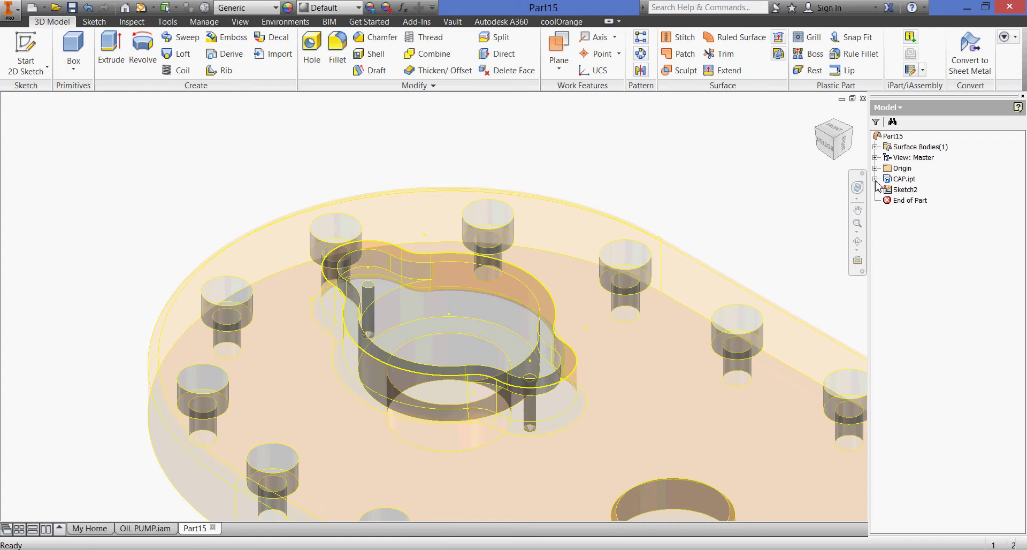
left_click(115, 51)
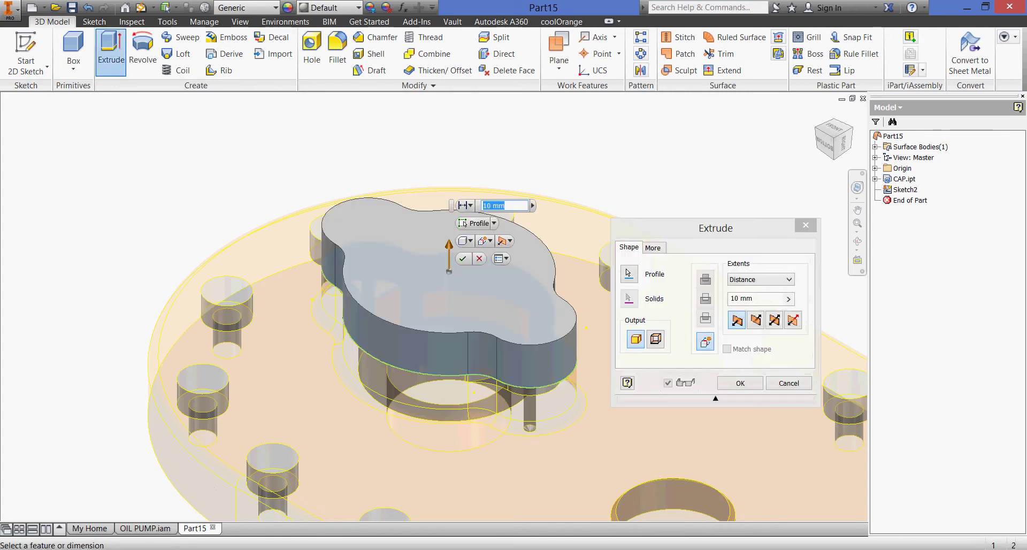
- Show page 6 of PUMP.pdf with the BEARING CAP section AD-AD in Acrobat
key("alt+Tab")
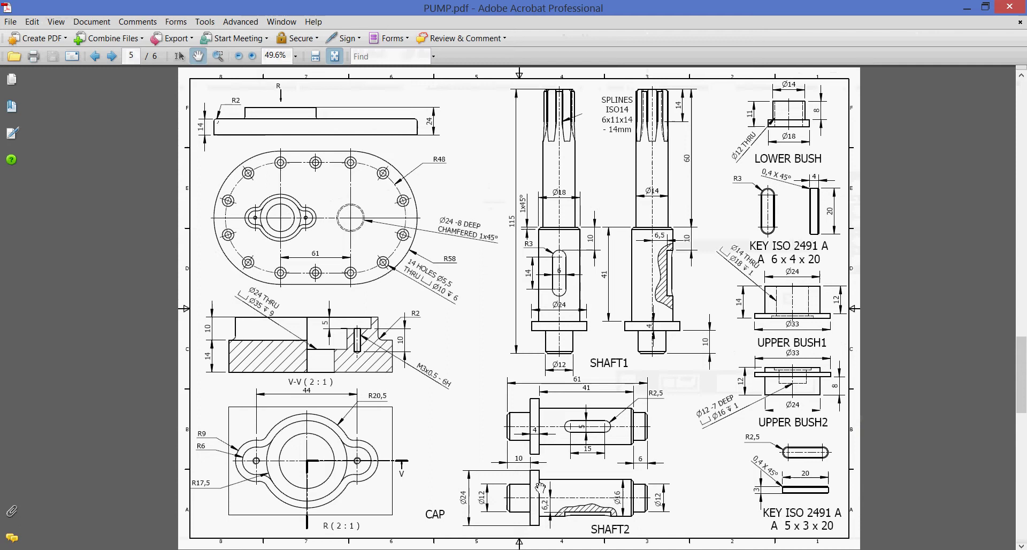
scroll(640, 430, "down", 1)
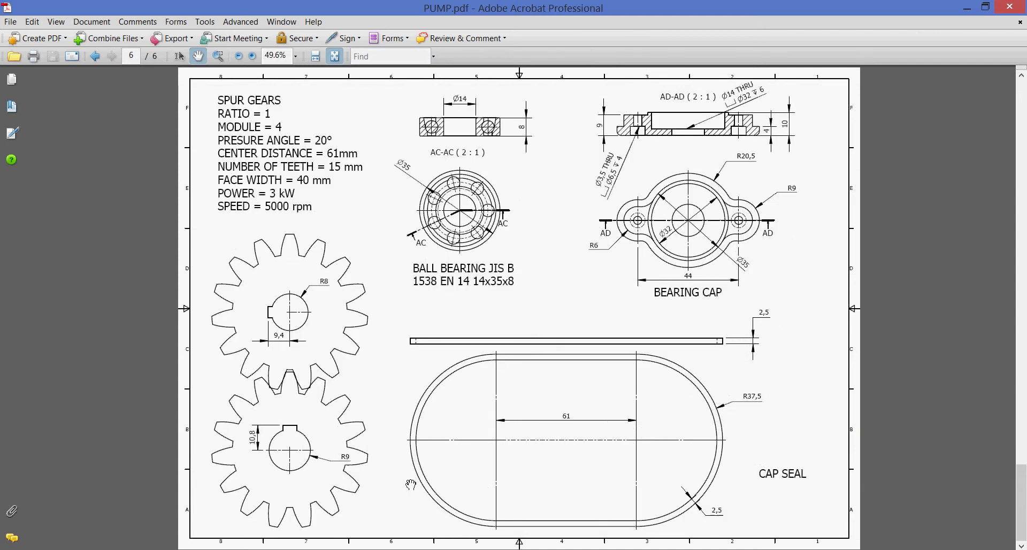
key("alt+Tab")
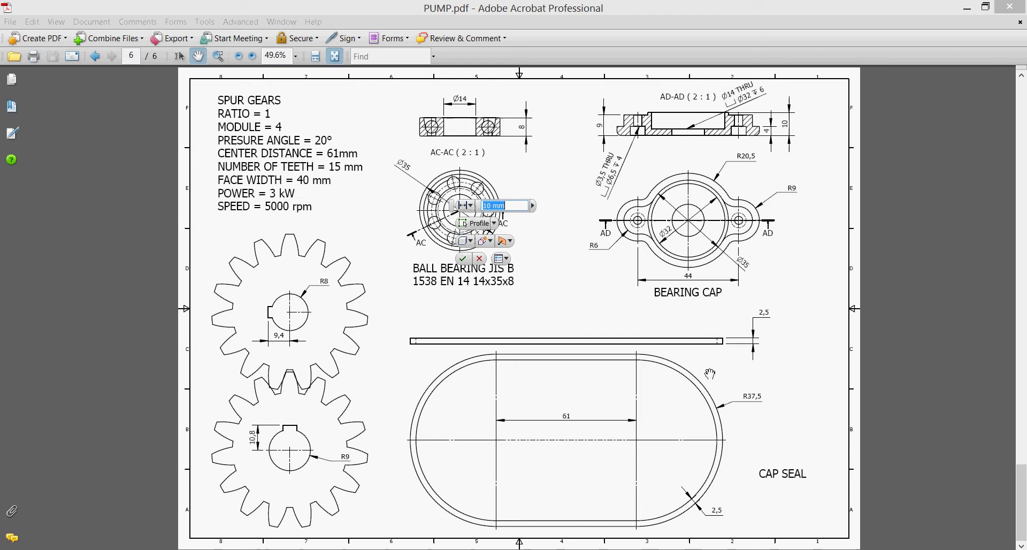
key("alt+Tab")
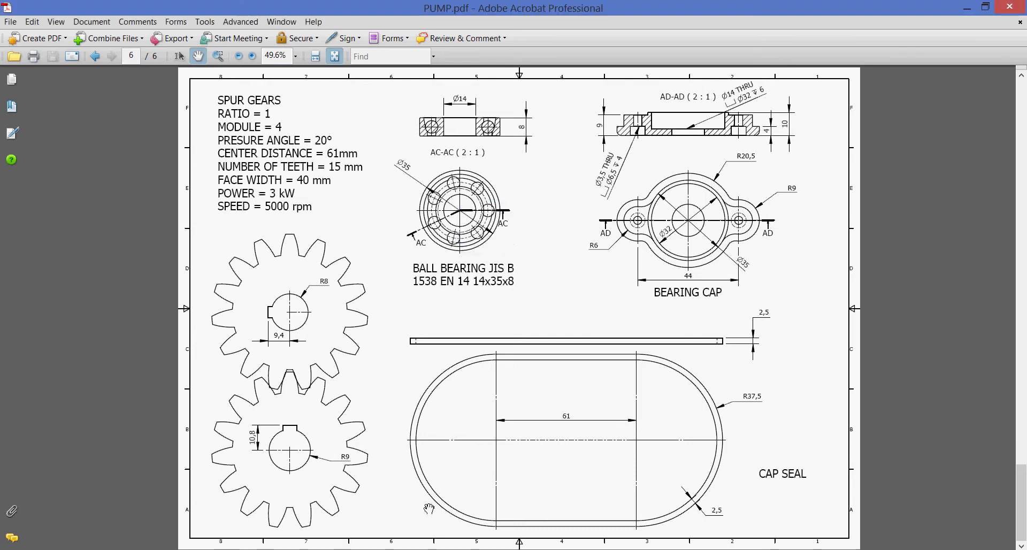
- Extrude the cap outline 4 mm as Extrusion1 and expand CAP.ipt in the browser
key("alt+Tab")
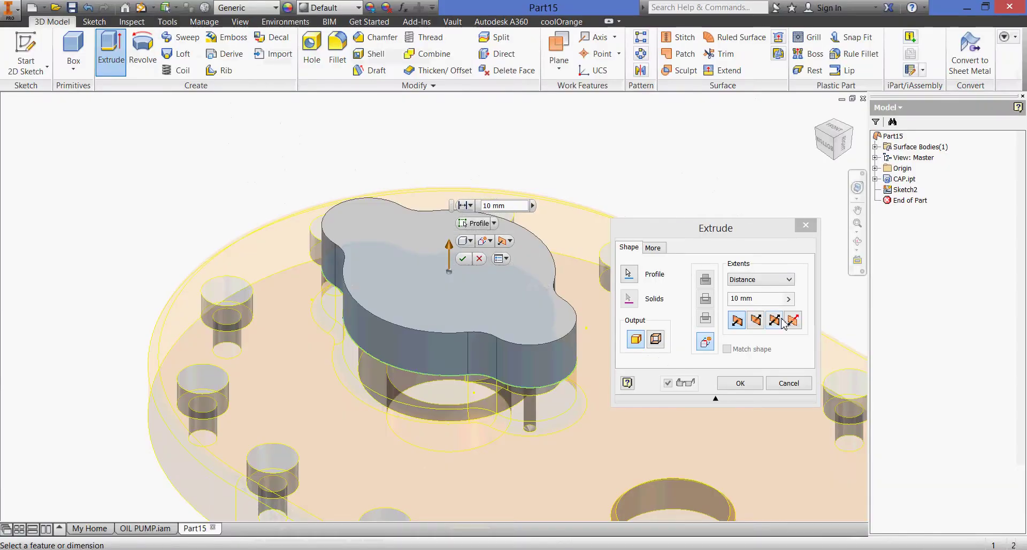
type("4")
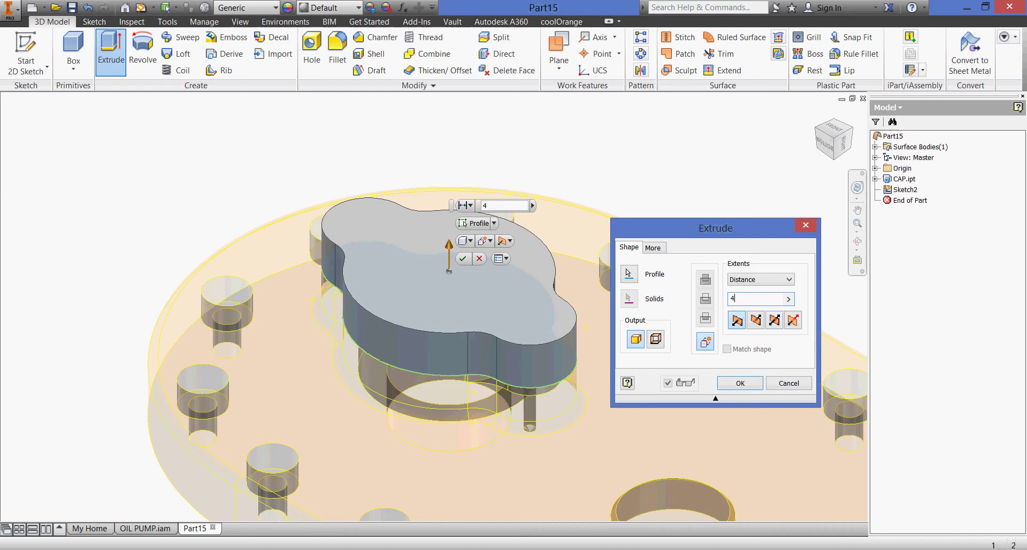
left_click(738, 384)
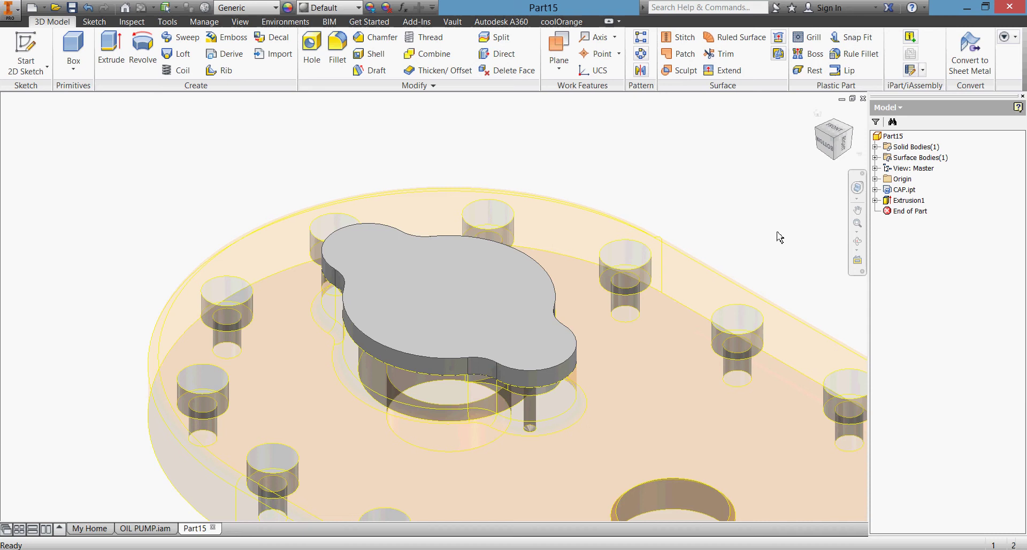
left_click(875, 190)
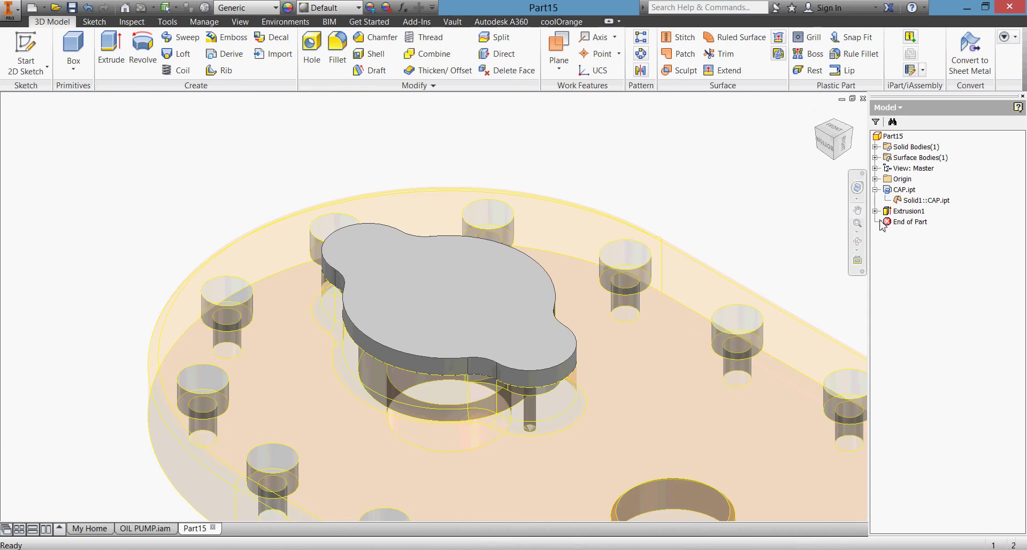
- Hide the CAP solid body and start a sketch on the plate's bottom face
left_click(903, 202)
right_click(903, 202)
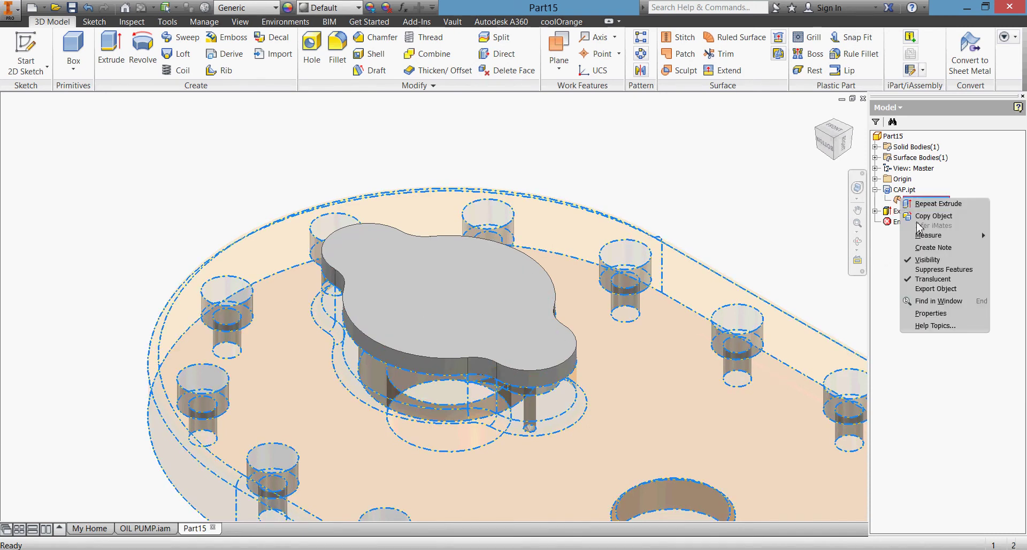
left_click(931, 260)
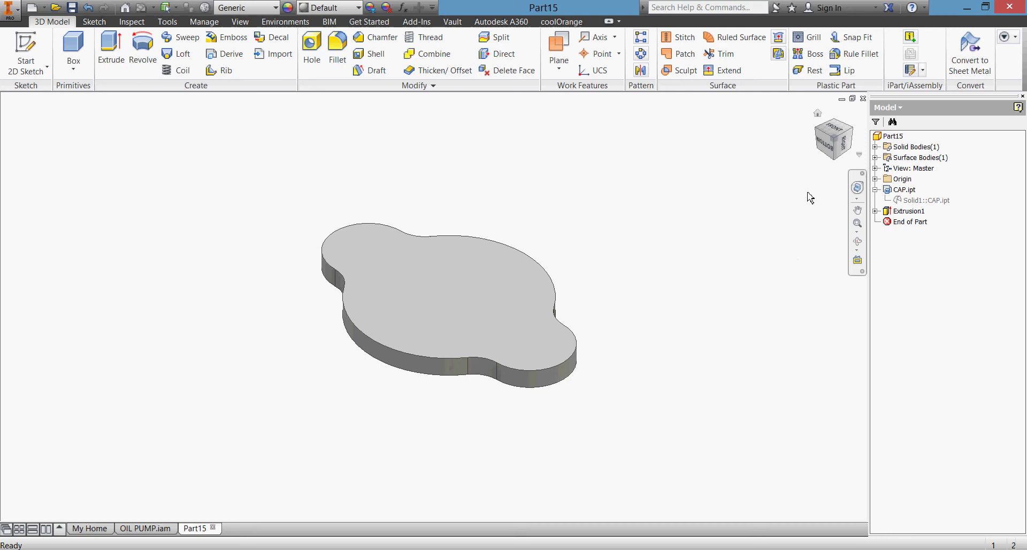
left_click(836, 165)
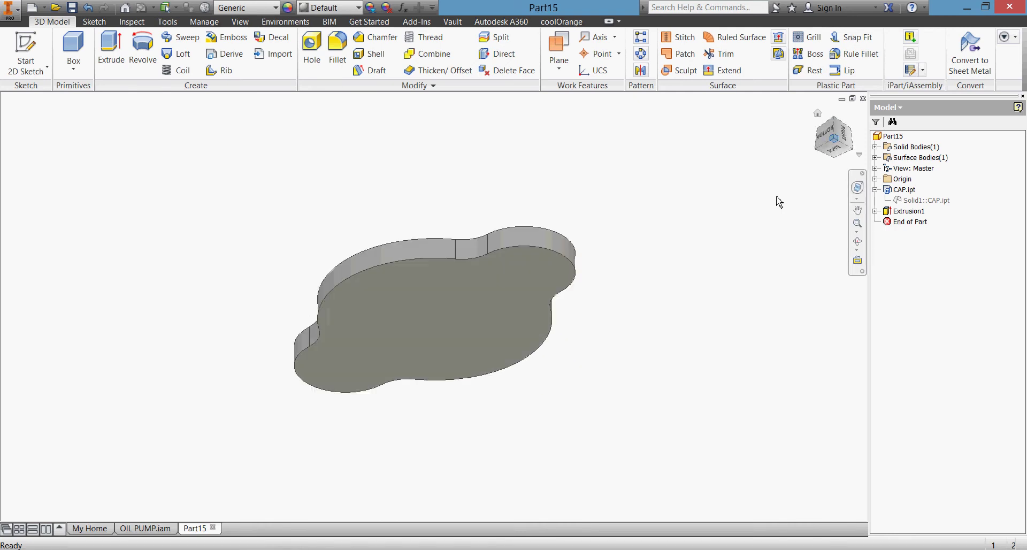
left_click(472, 343)
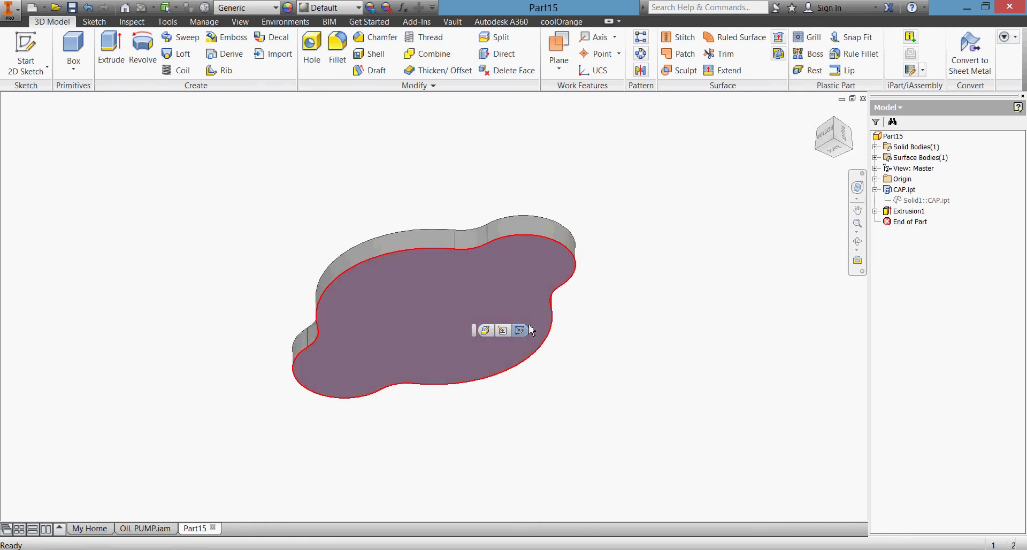
left_click(516, 330)
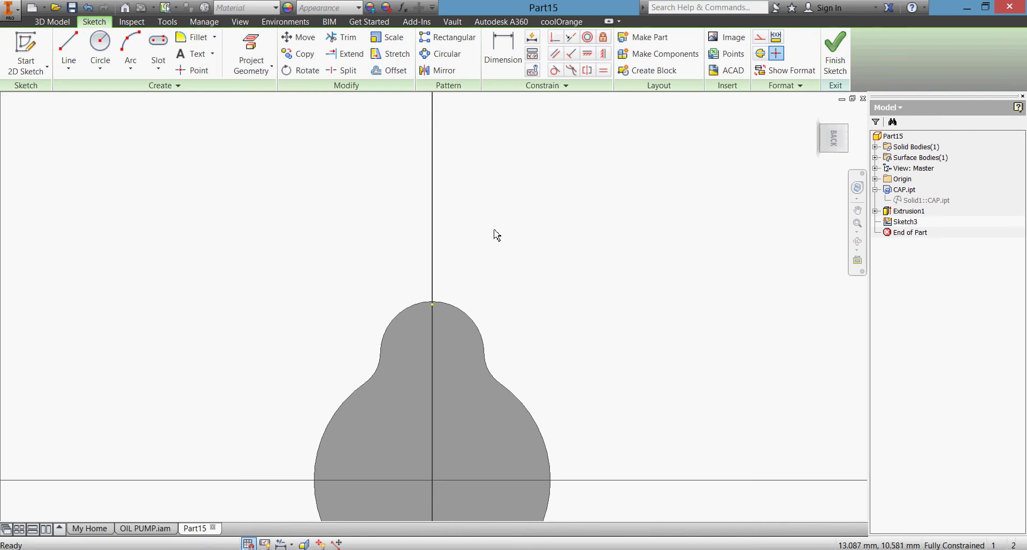
- Project the bottom face outline and offset a loop inside it
left_click(268, 57)
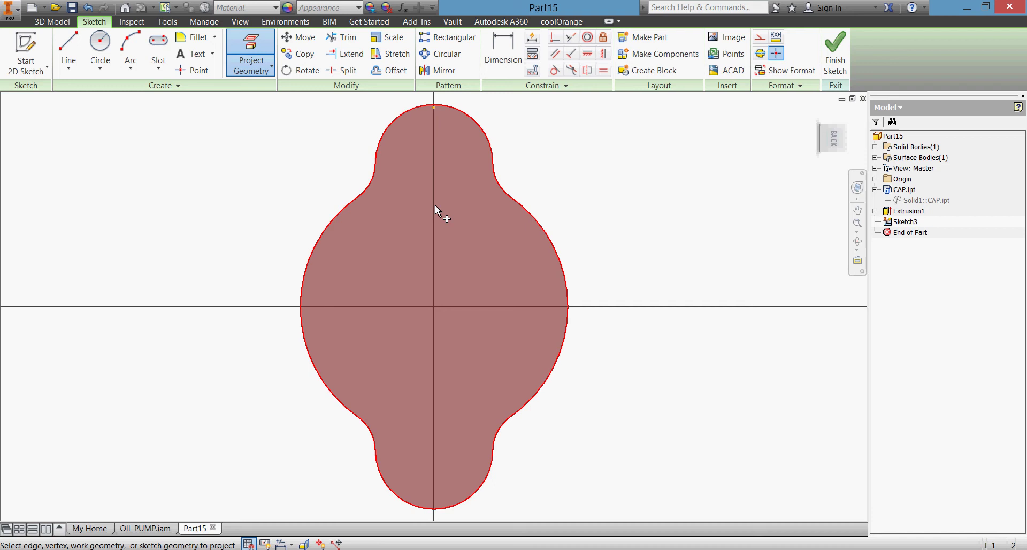
left_click(436, 210)
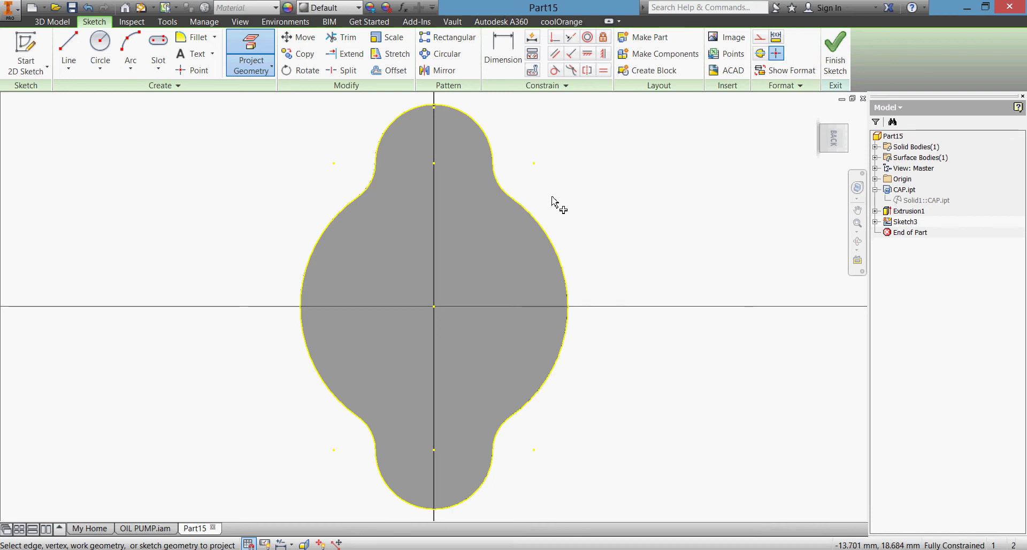
left_click(392, 71)
left_click(463, 115)
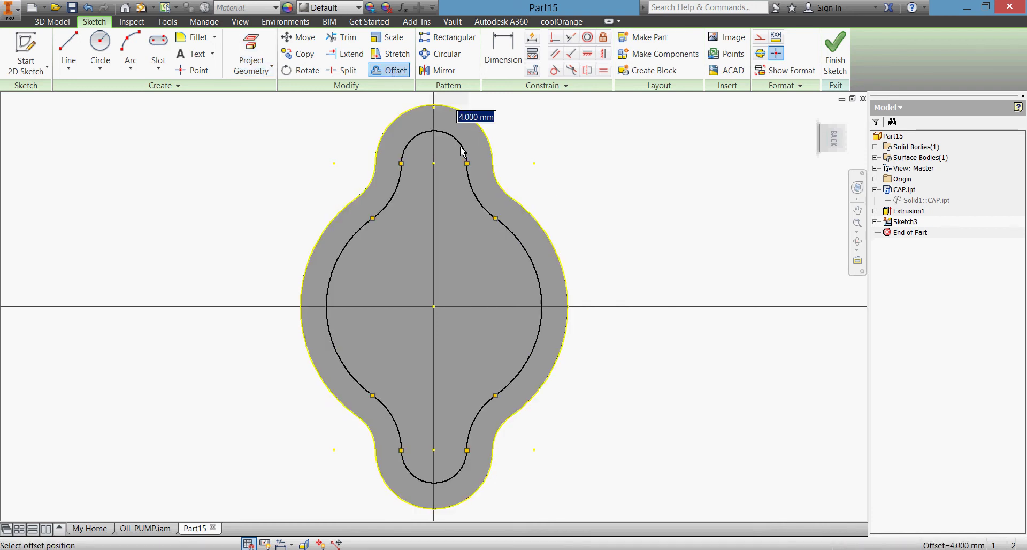
left_click(471, 134)
- Dimension the inner loop's offset as 6 mm and finish Sketch3
key("d")
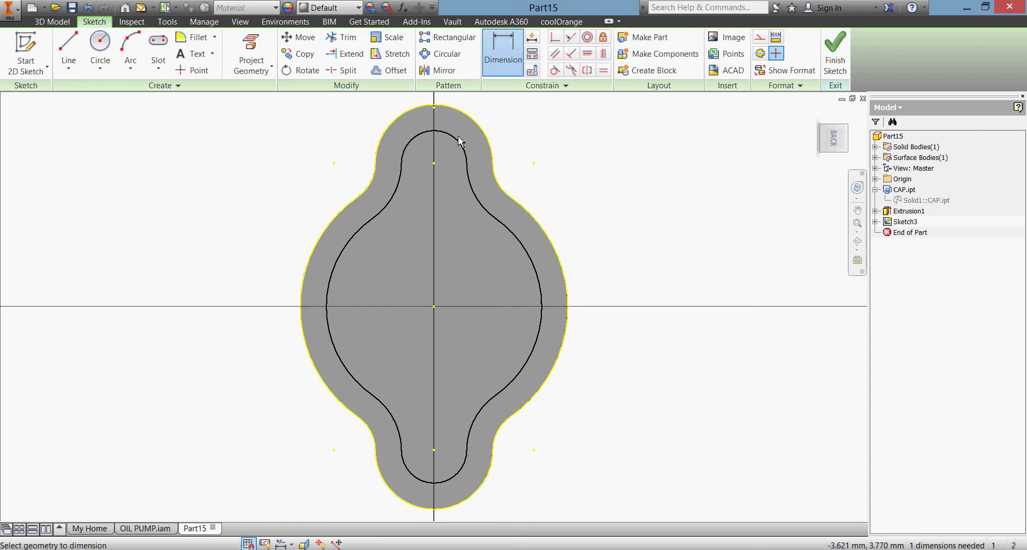
left_click(463, 146)
left_click(555, 129)
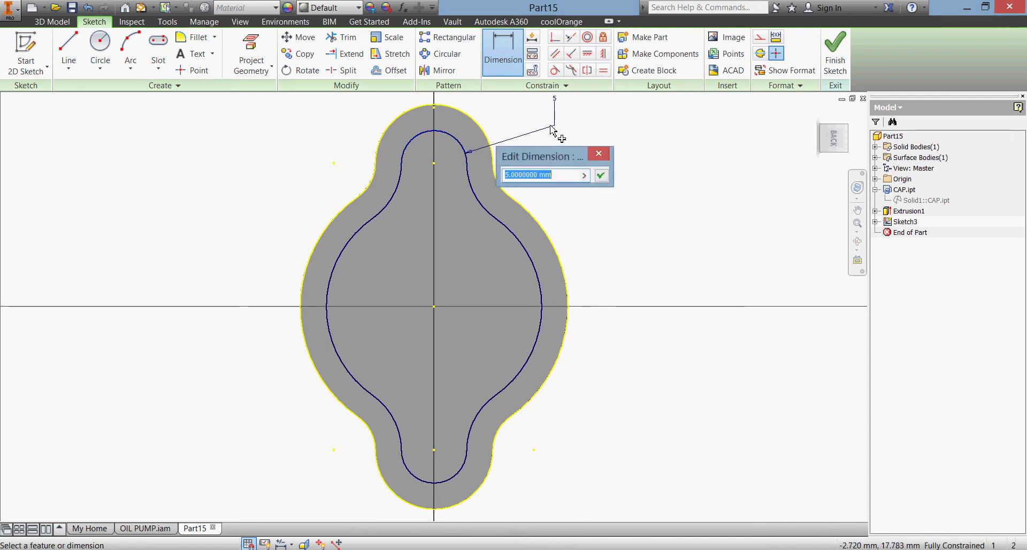
type("6")
key("Return")
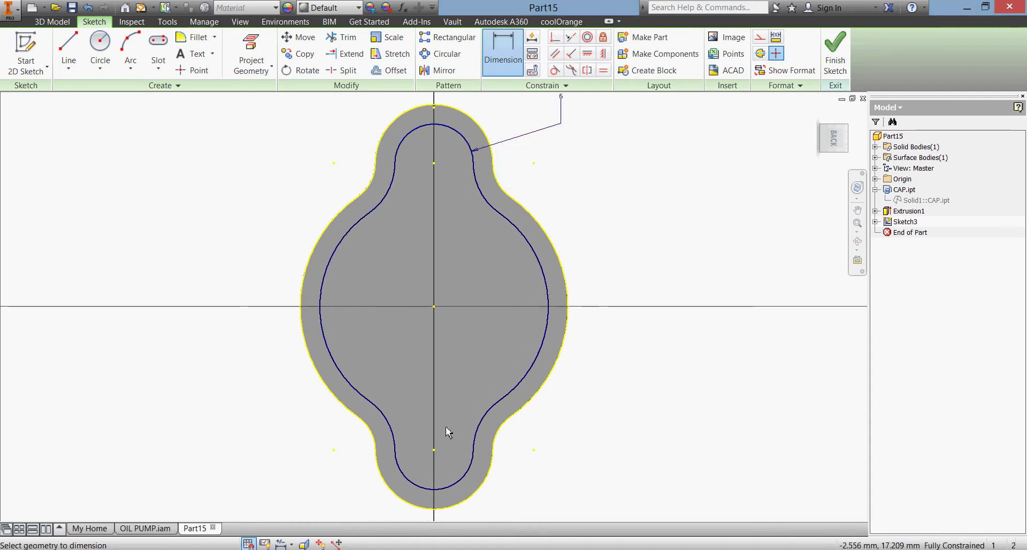
key("alt+Tab")
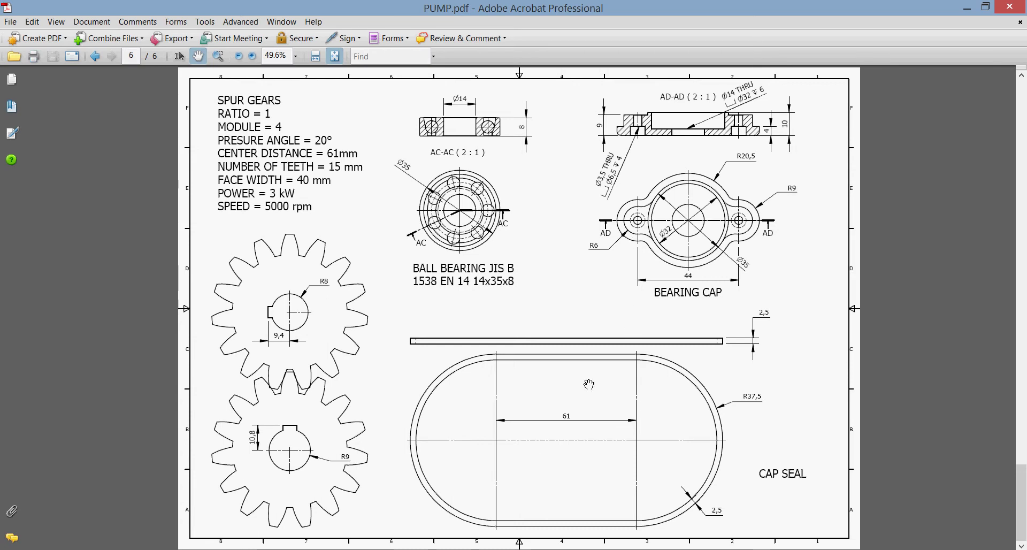
key("alt+Tab")
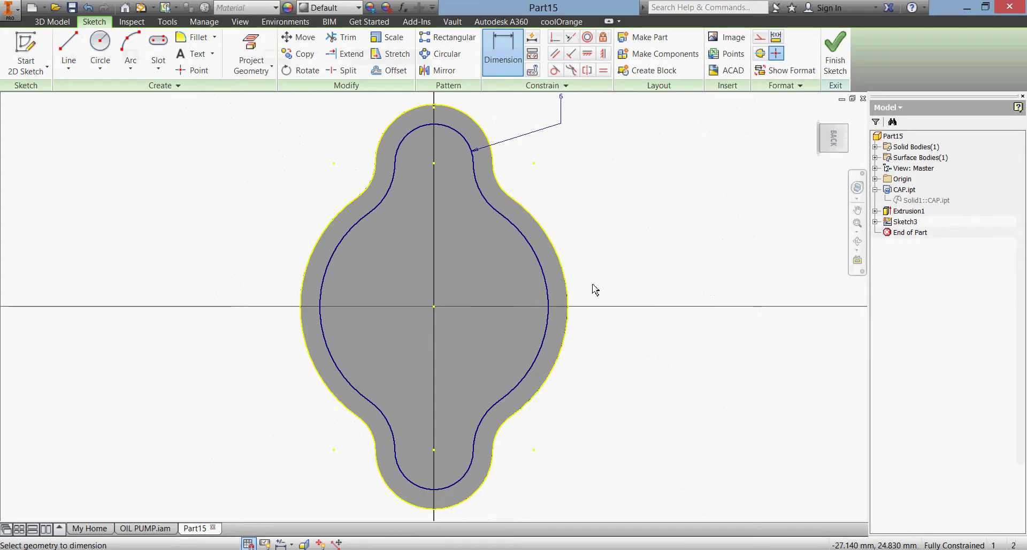
left_click(835, 54)
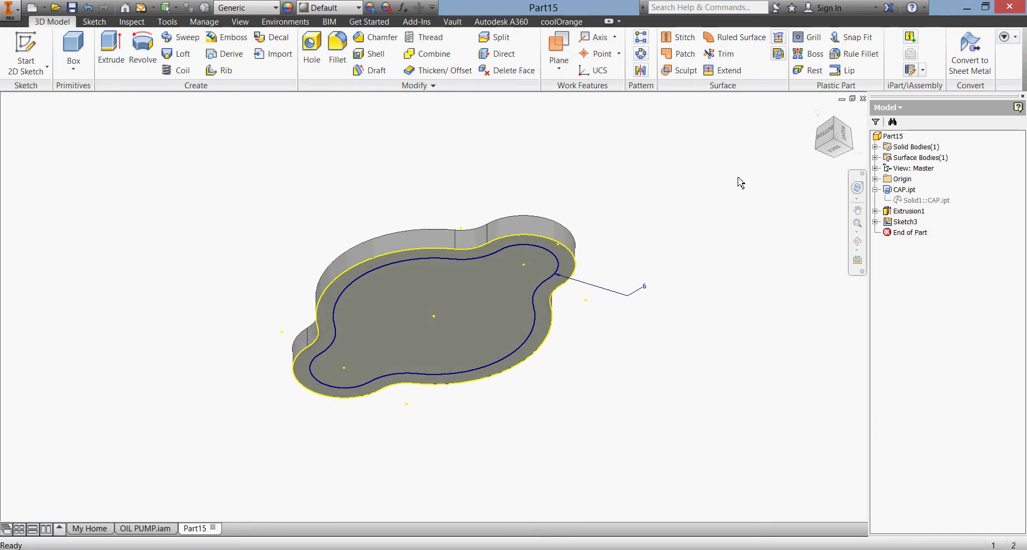
- Show the CAP solid again and extrude the 6 mm band between the loops with To extents
right_click(902, 200)
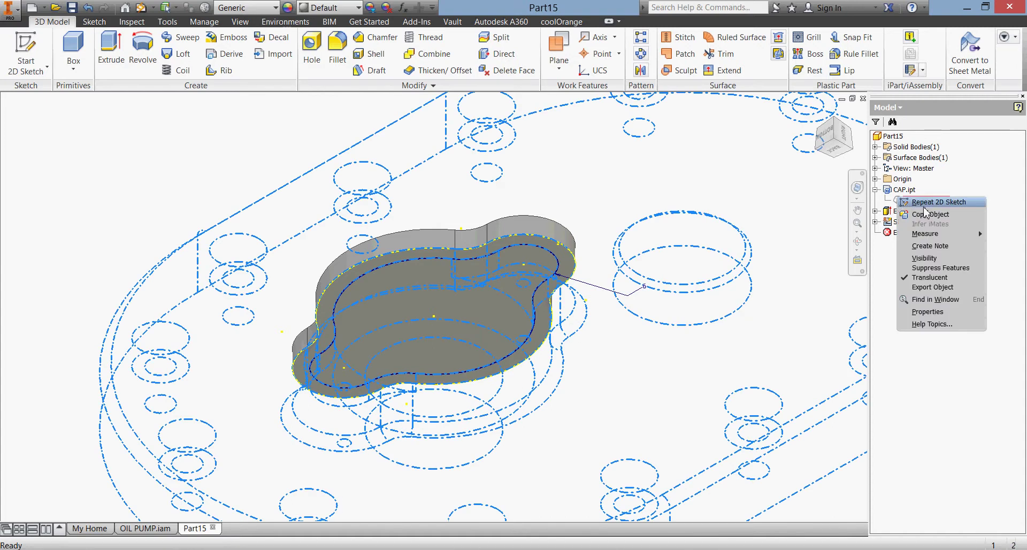
left_click(779, 268)
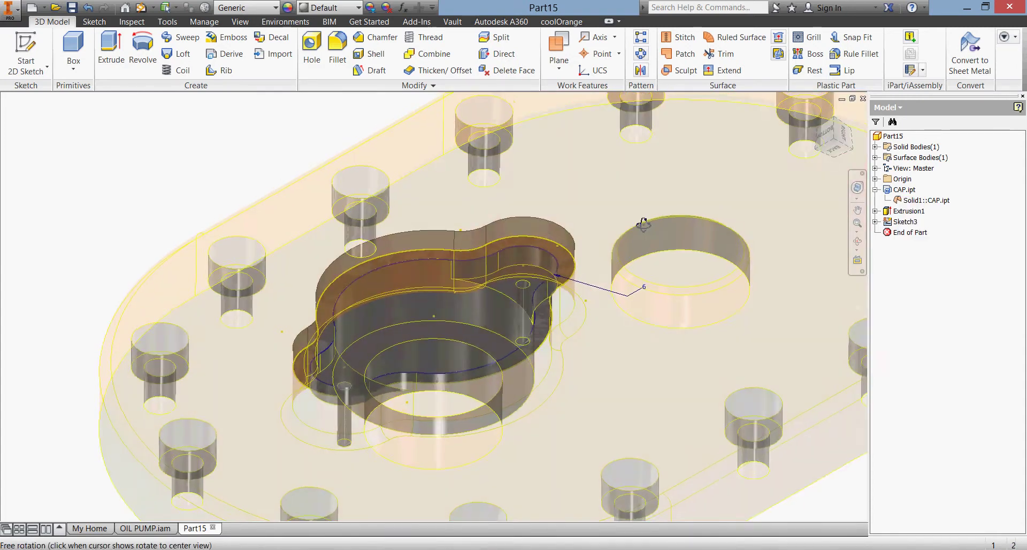
middle_click_drag(646, 212, 649, 220, "shift")
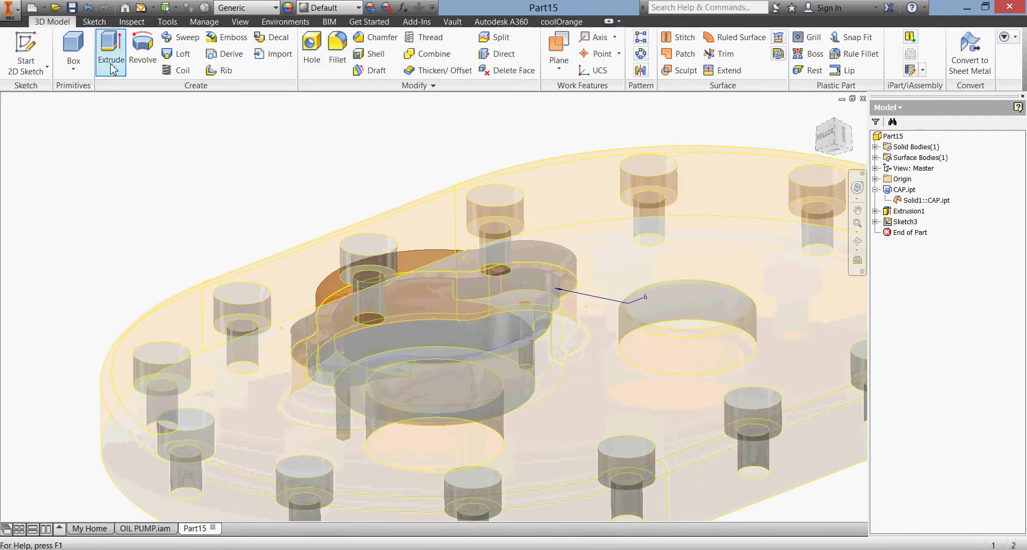
left_click(111, 59)
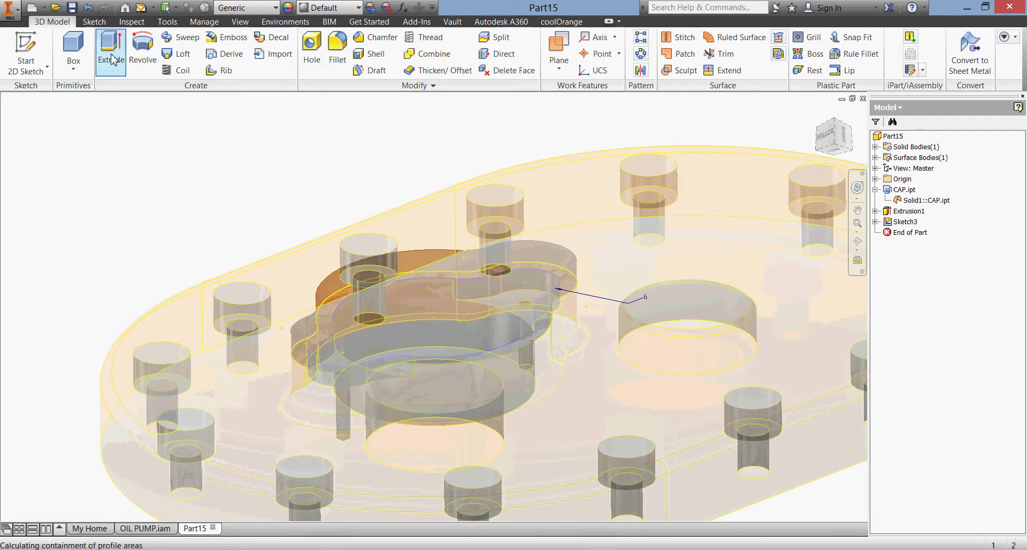
left_click(497, 288)
left_click(759, 289)
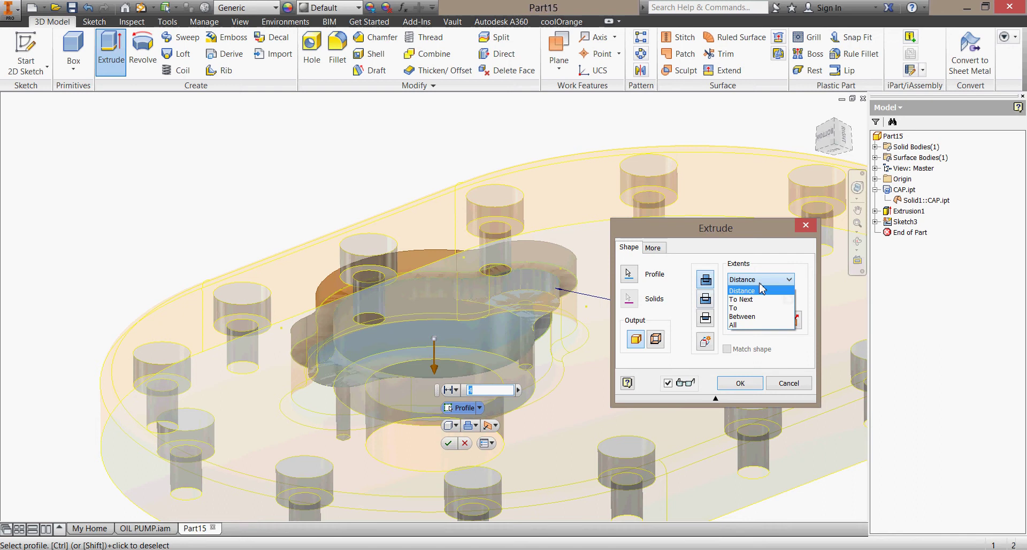
left_click(760, 309)
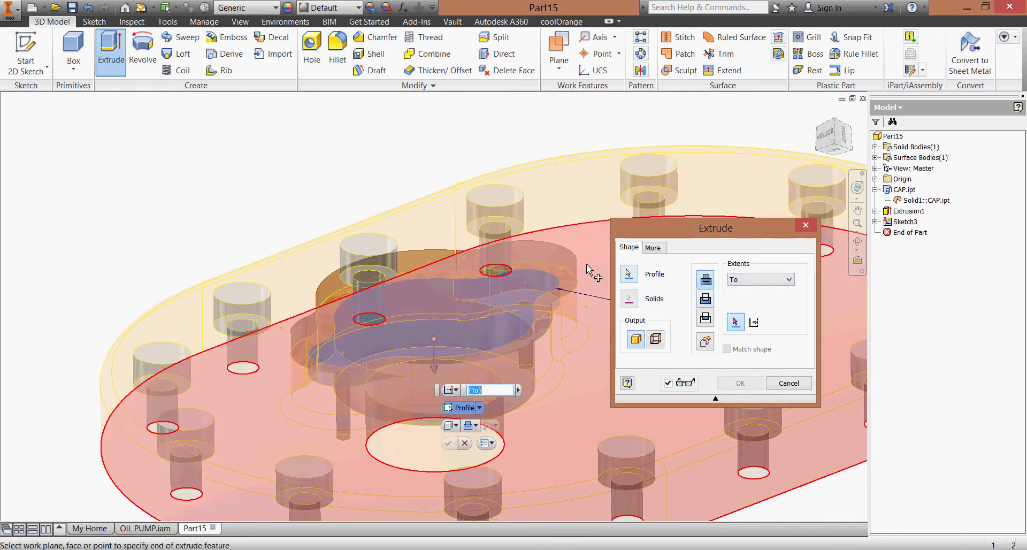
- Pick the target CAP face as the extrusion end and create Extrusion2
middle_click_drag(578, 273, 543, 198, "shift")
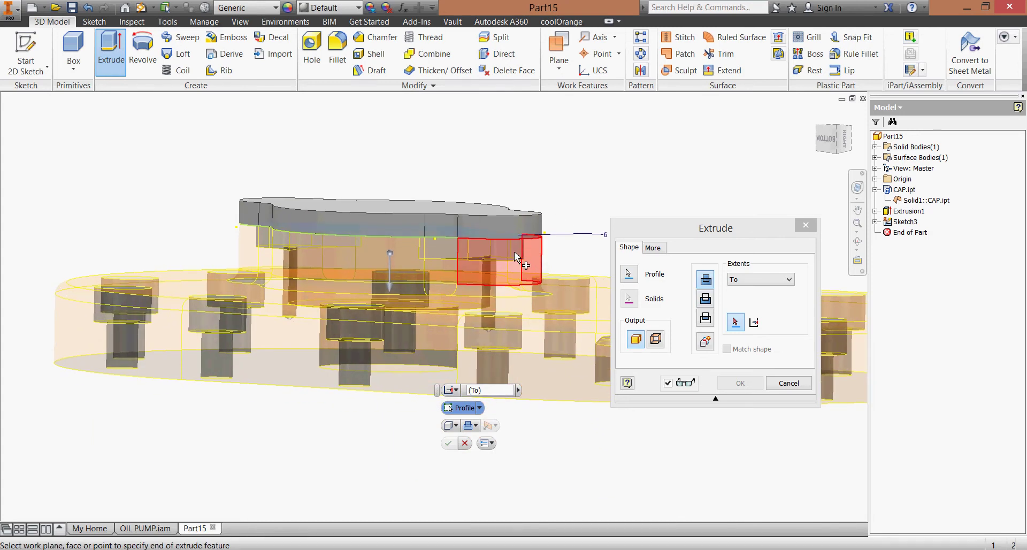
mouse_move(517, 258)
left_click(516, 258)
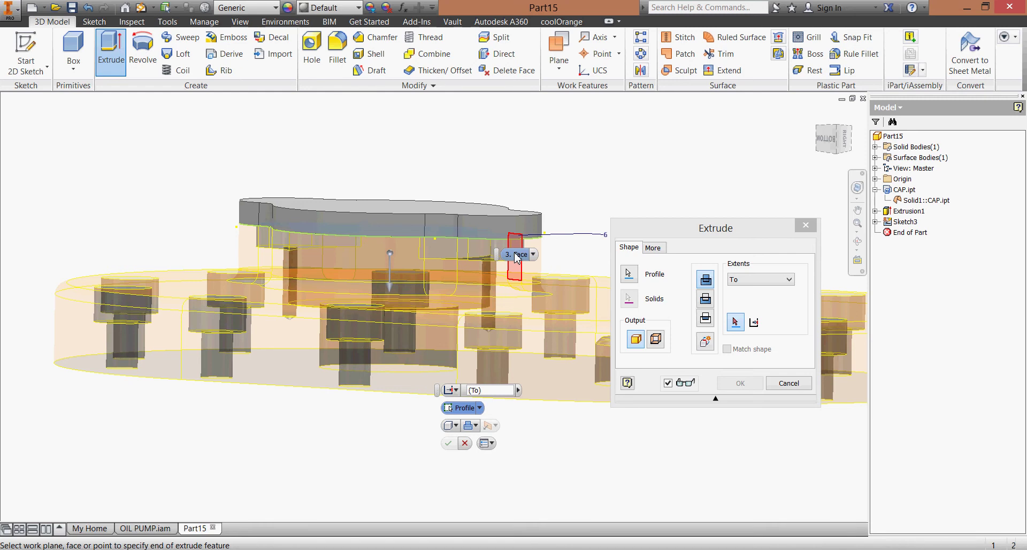
left_click(517, 258)
left_click(516, 258)
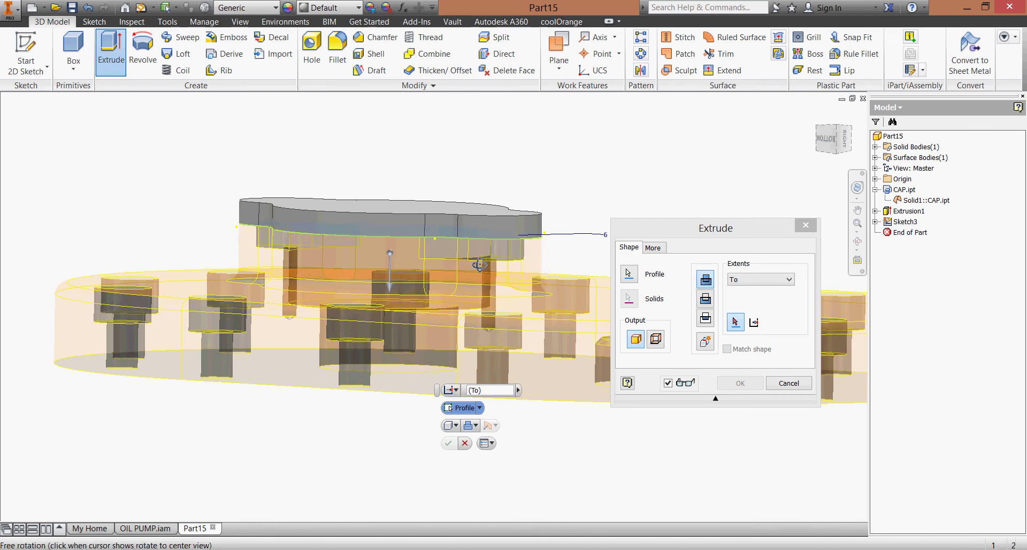
middle_click_drag(482, 273, 489, 273, "shift")
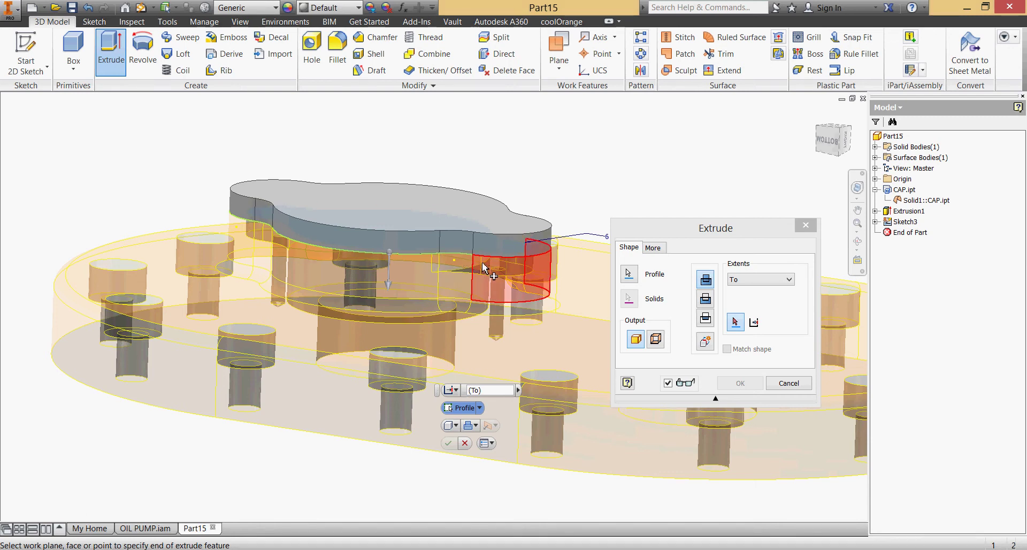
mouse_move(485, 269)
scroll(485, 269, "down", 1)
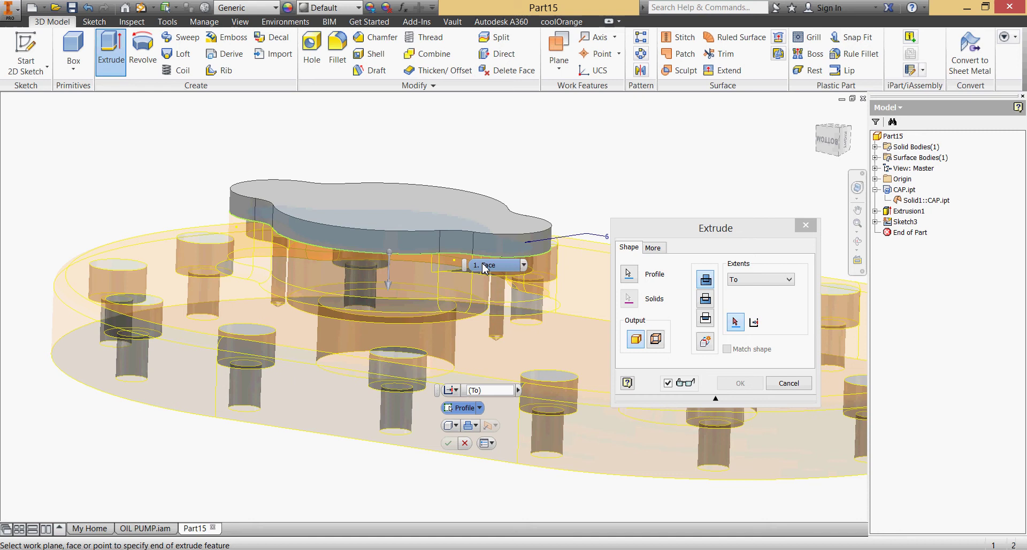
scroll(485, 268, "down", 1)
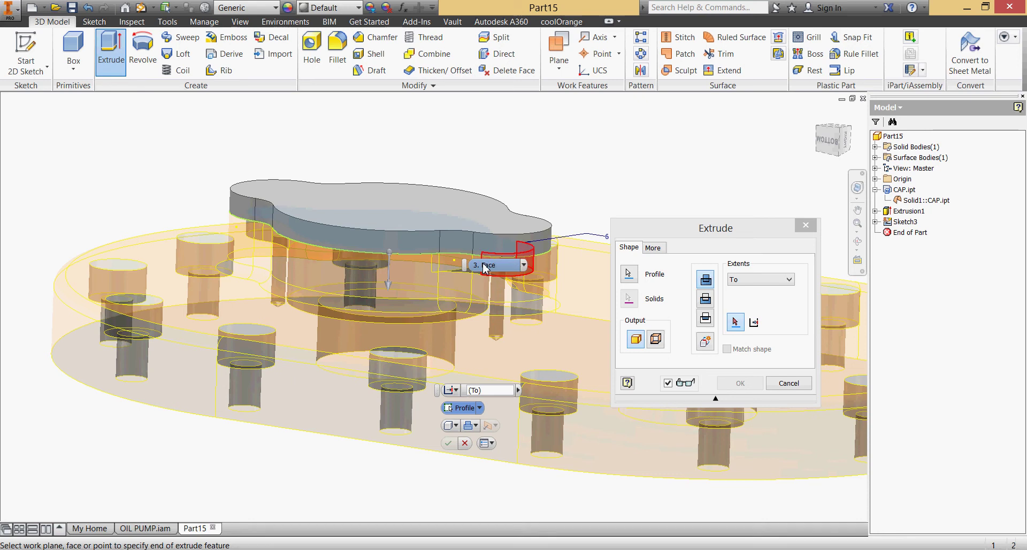
scroll(485, 269, "down", 1)
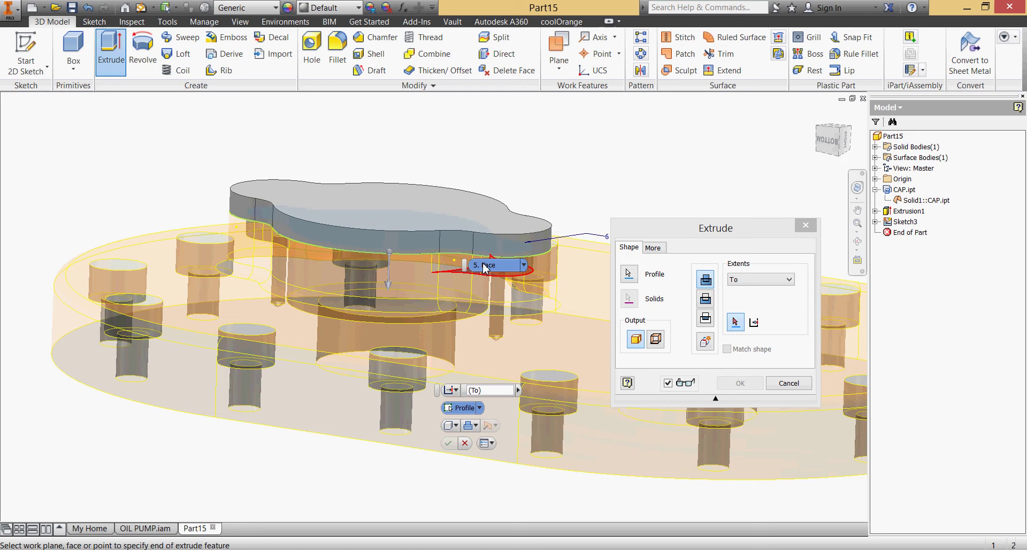
left_click(485, 269)
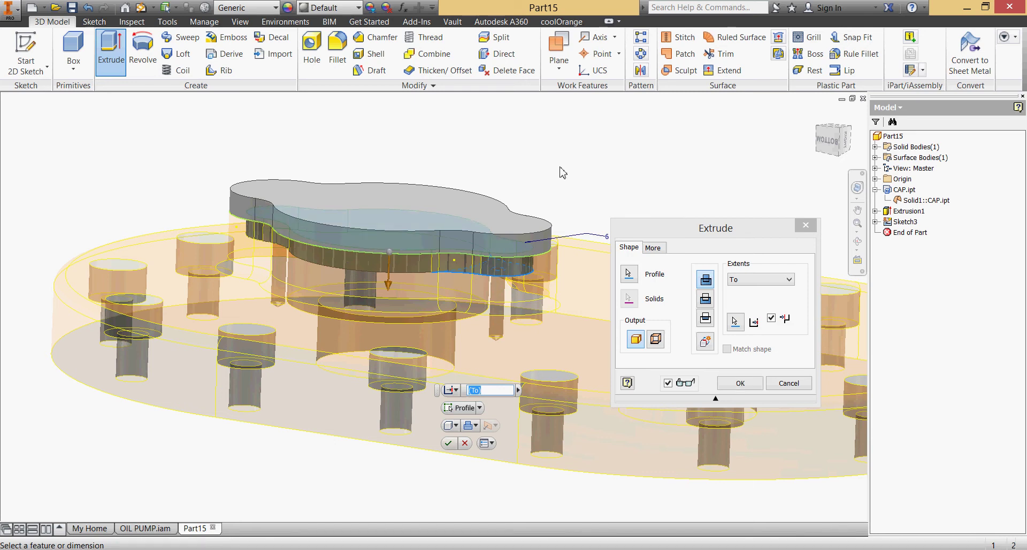
left_click(741, 383)
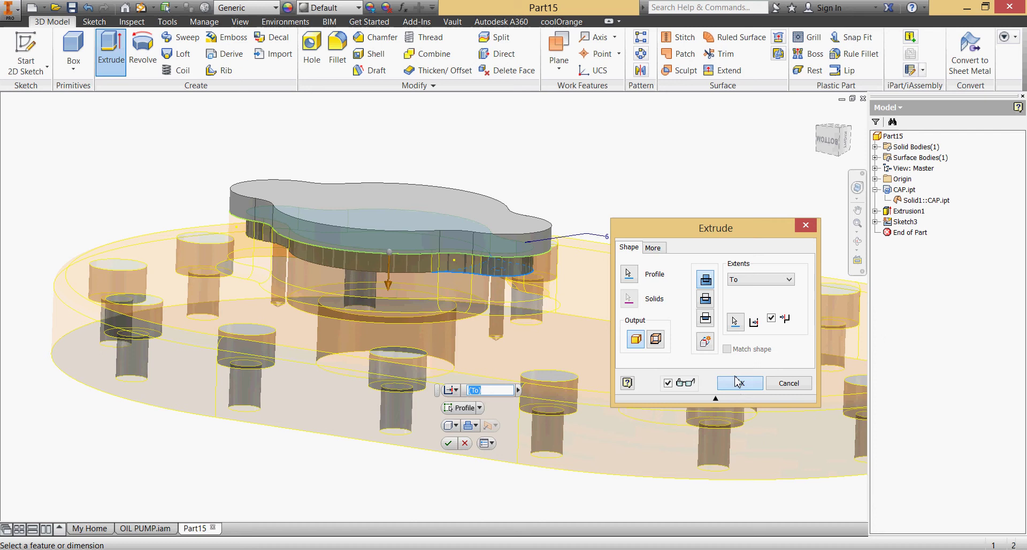
- Hide the CAP body and start a new sketch on the part's end face
right_click(900, 200)
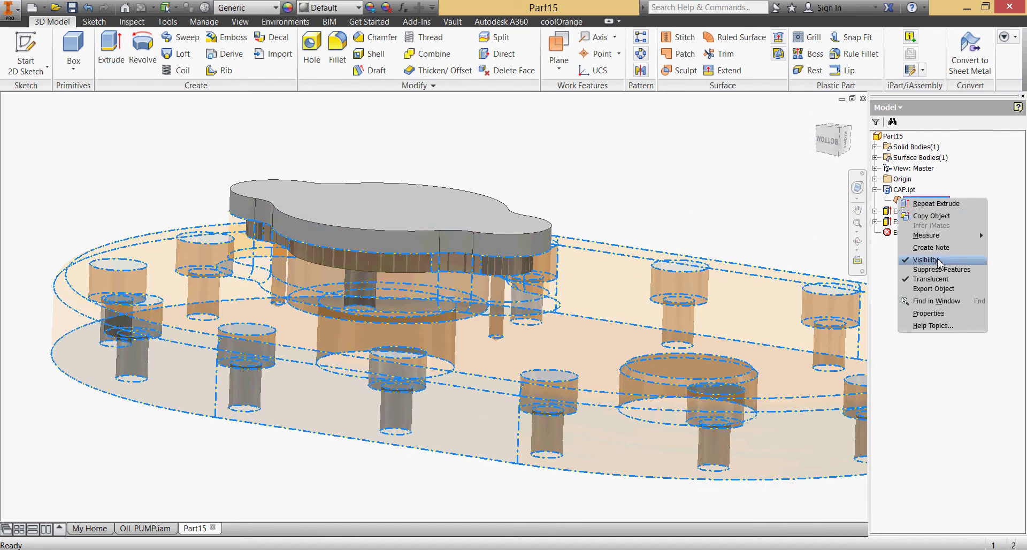
left_click(925, 259)
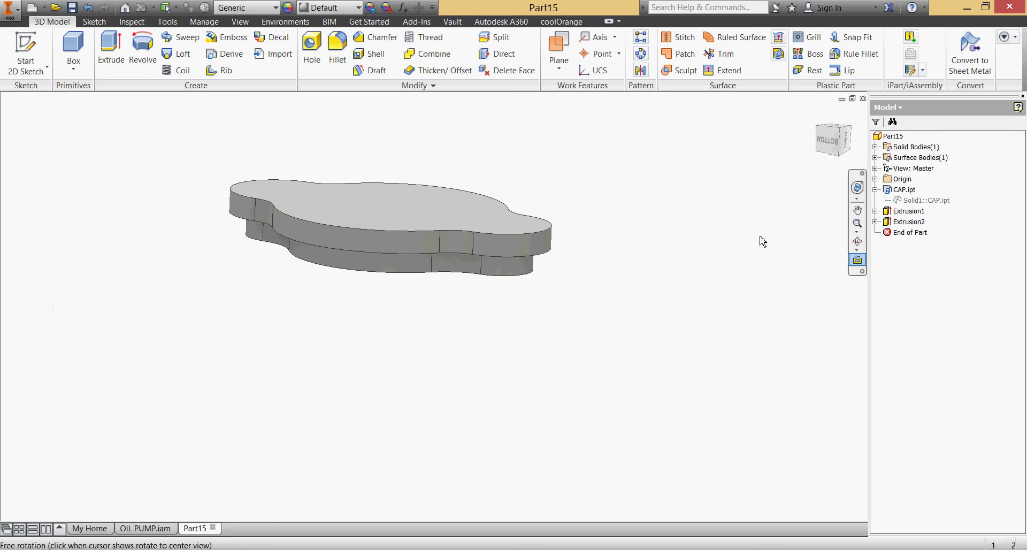
middle_click_drag(581, 292, 587, 236, "shift")
left_click(439, 229)
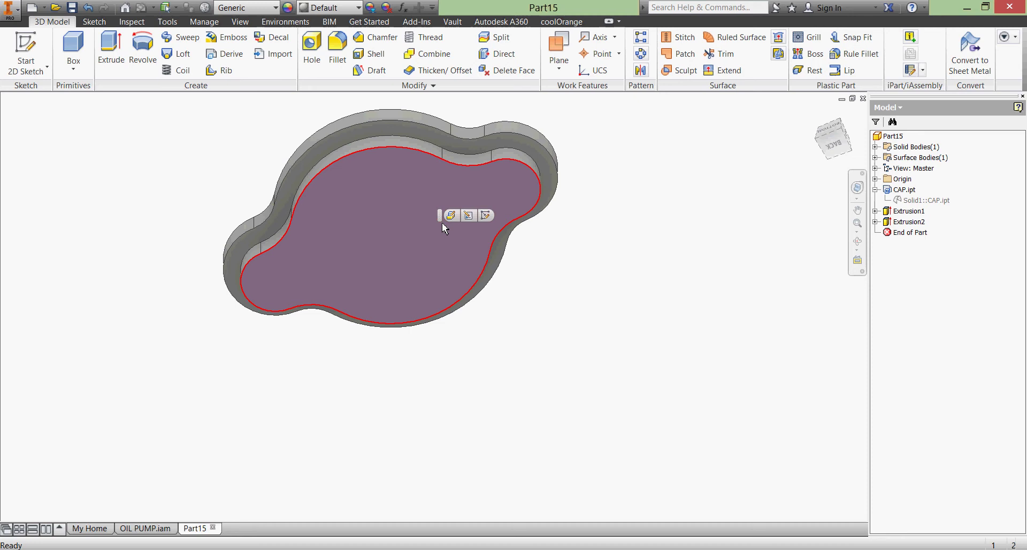
left_click(486, 216)
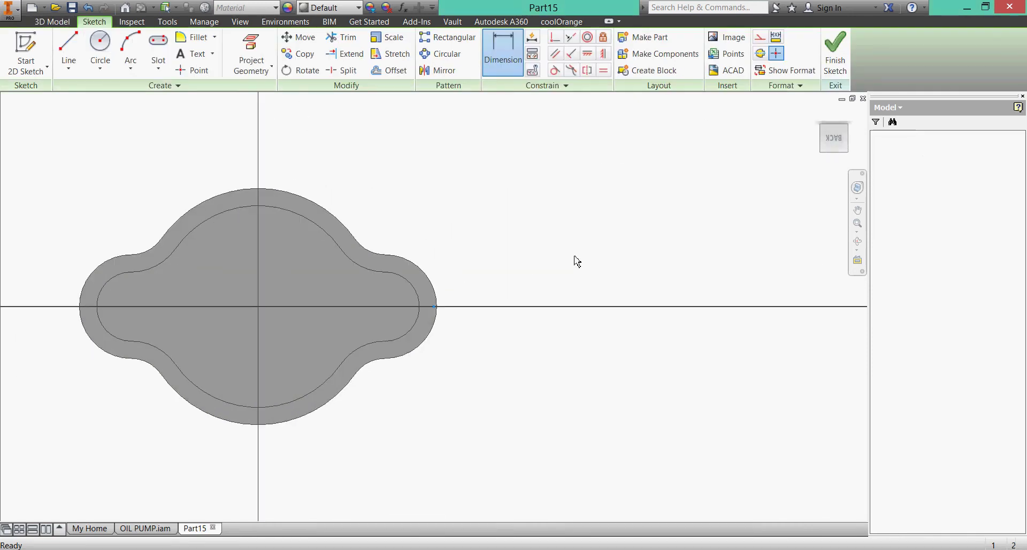
- Project the inner face loop and draw a 35 mm diameter circle at the origin
left_click(256, 47)
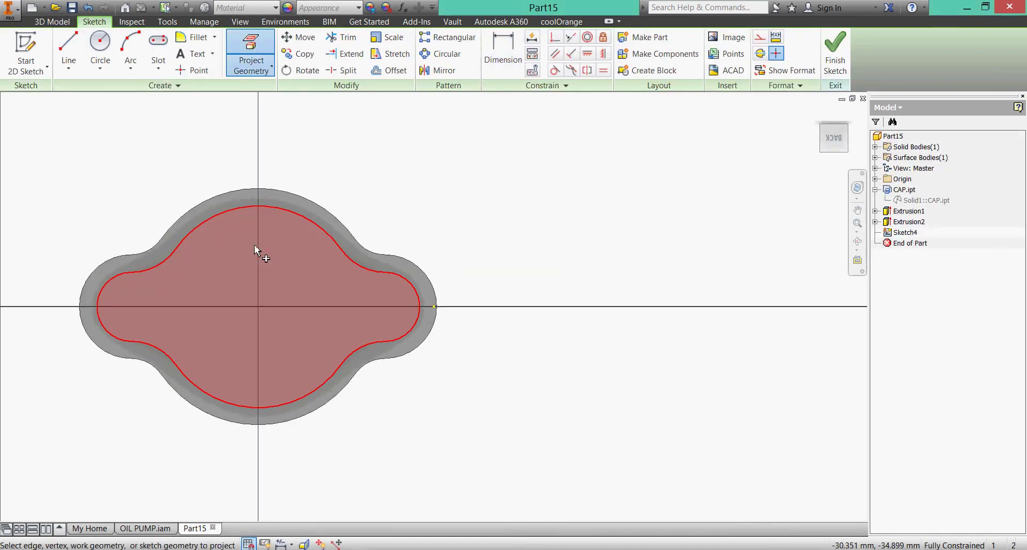
left_click(271, 257)
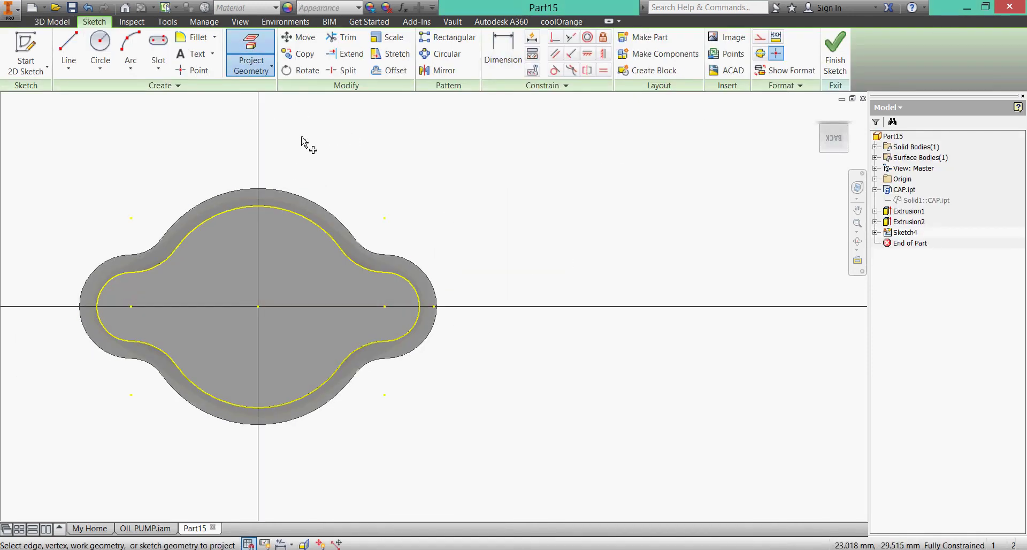
left_click(100, 43)
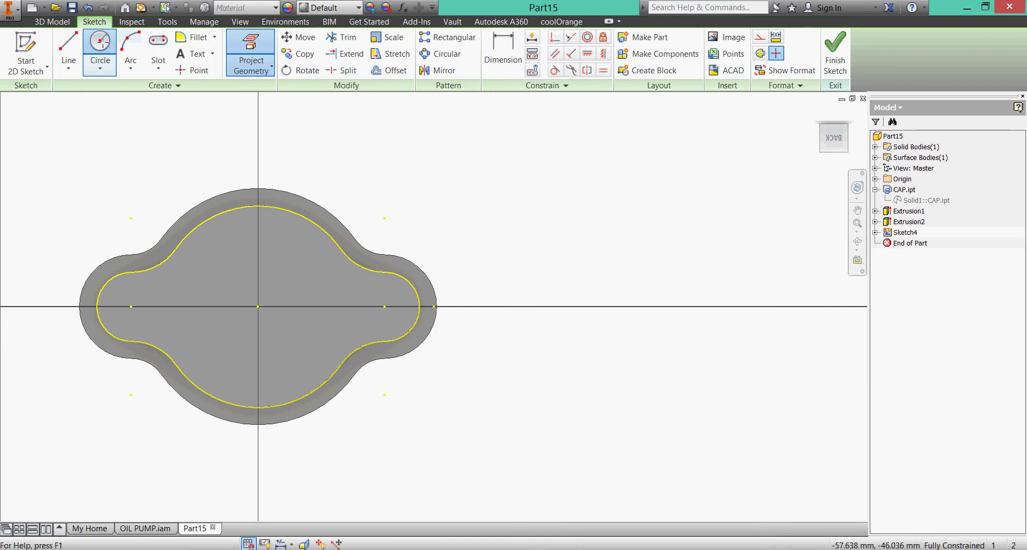
left_click(258, 306)
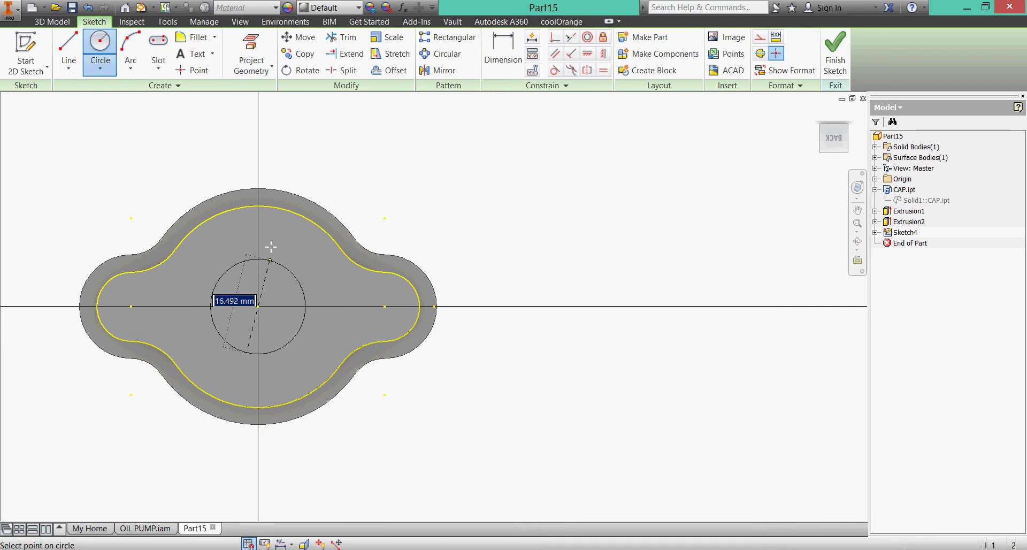
left_click(287, 210)
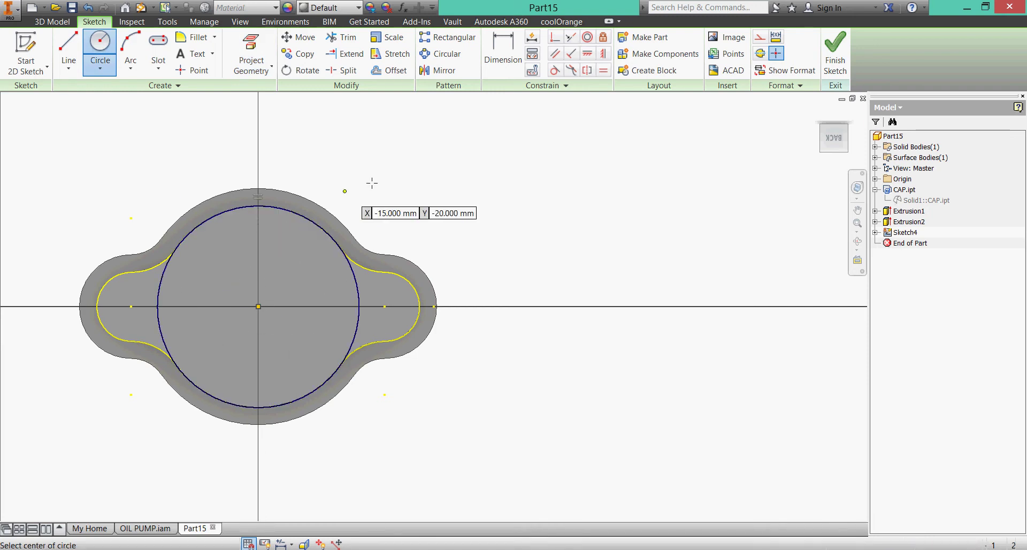
left_click(510, 65)
left_click(366, 299)
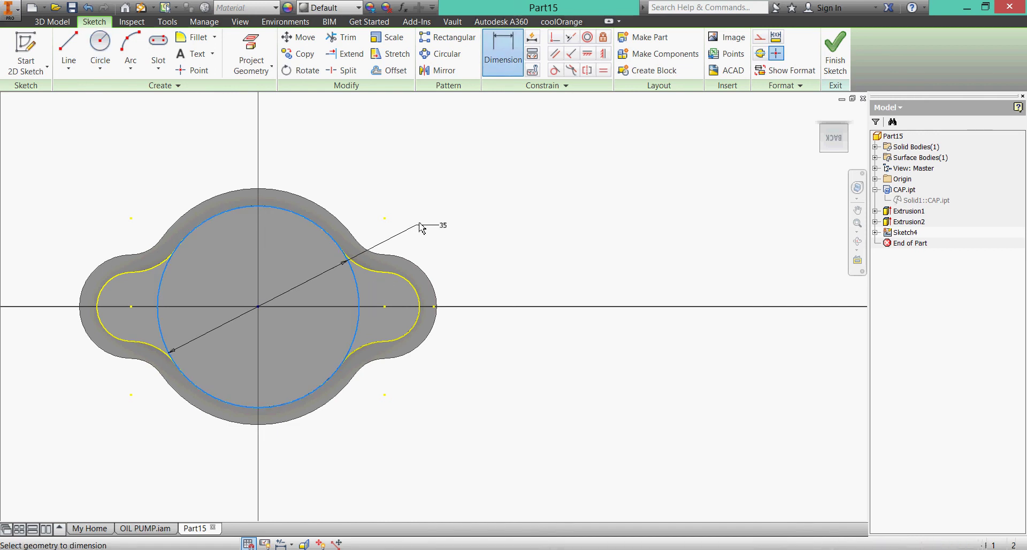
left_click(422, 228)
left_click(274, 118)
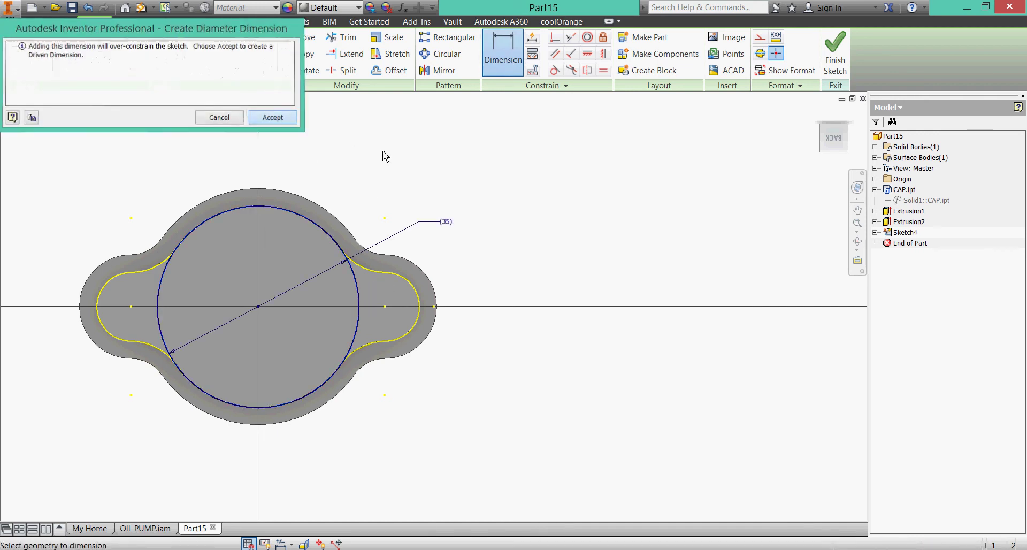
- After checking PUMP.pdf, extrude the 35 mm circle 1 mm into a raised disc
key("alt+Tab")
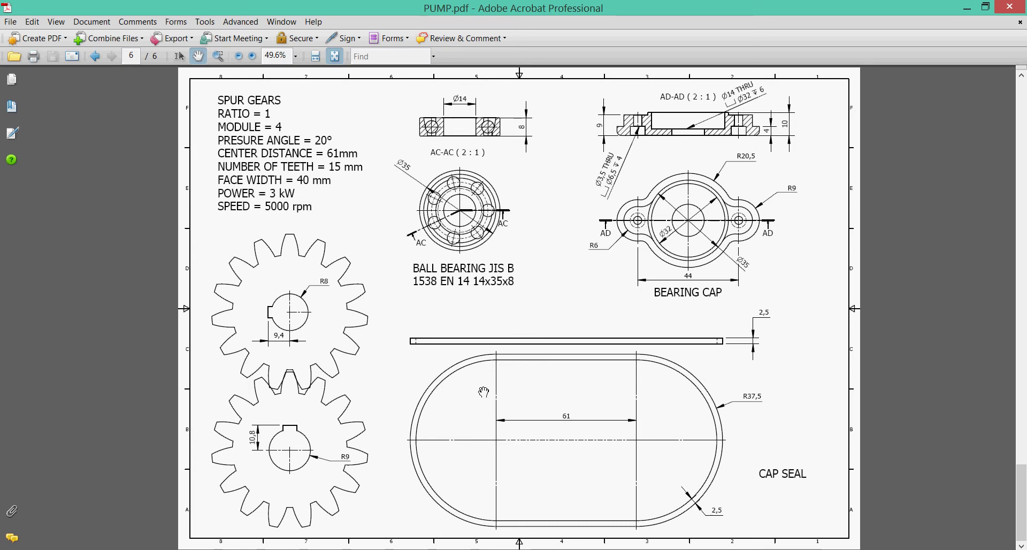
key("alt+Tab")
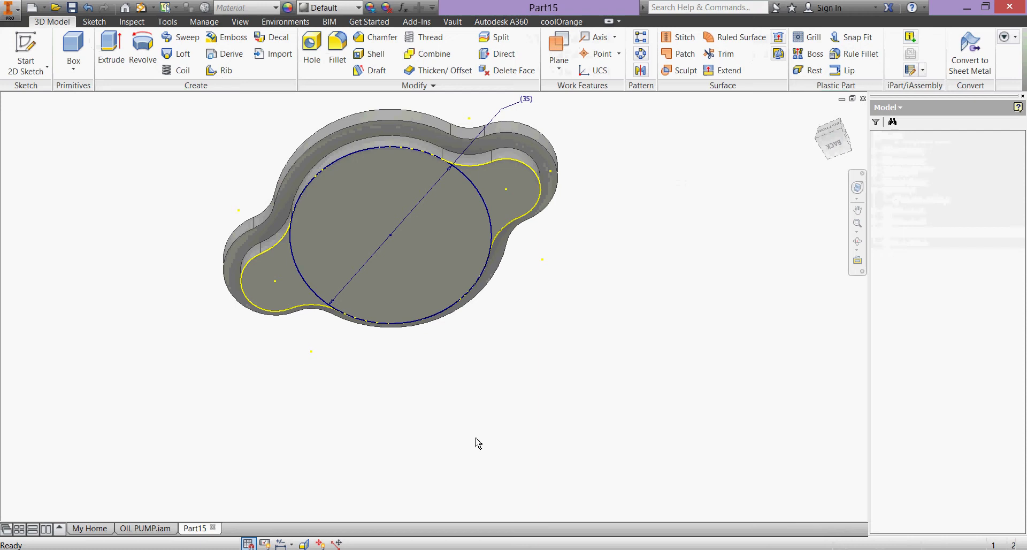
left_click(112, 54)
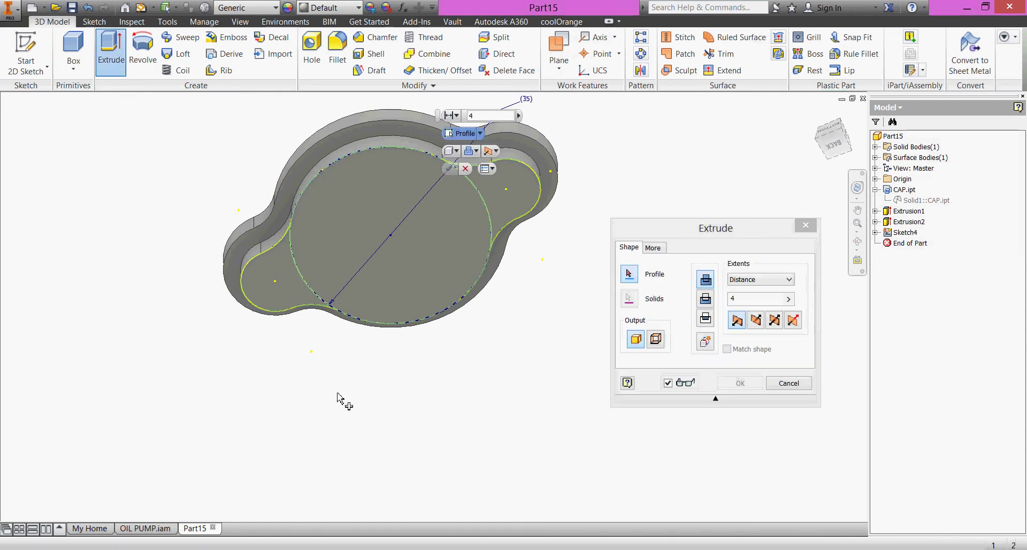
left_click(374, 319)
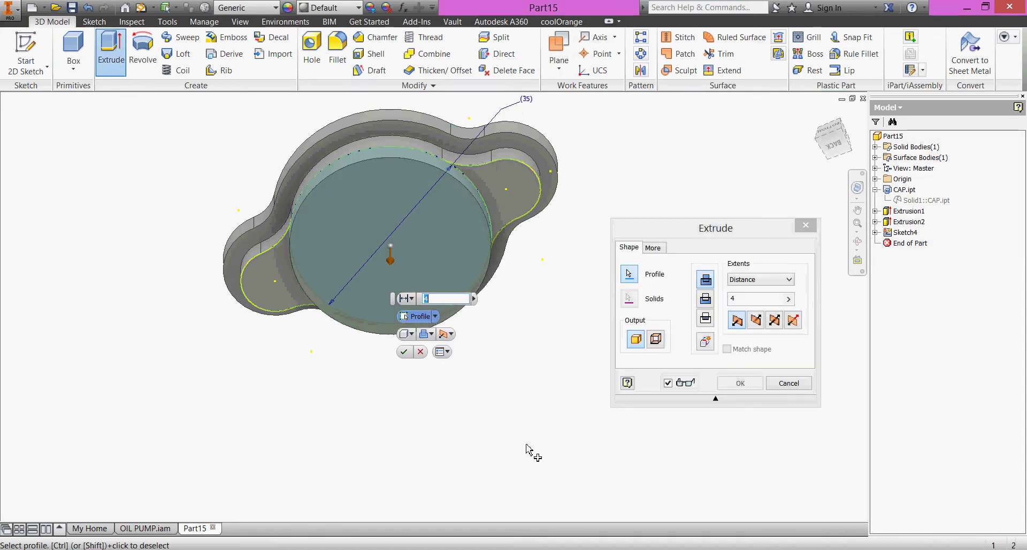
left_click(747, 299)
type("1")
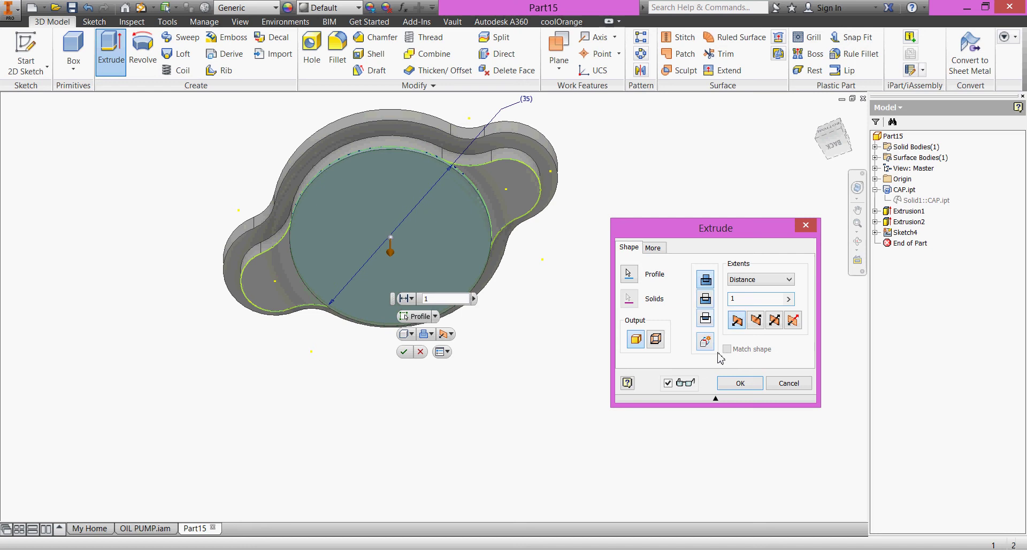
left_click(730, 385)
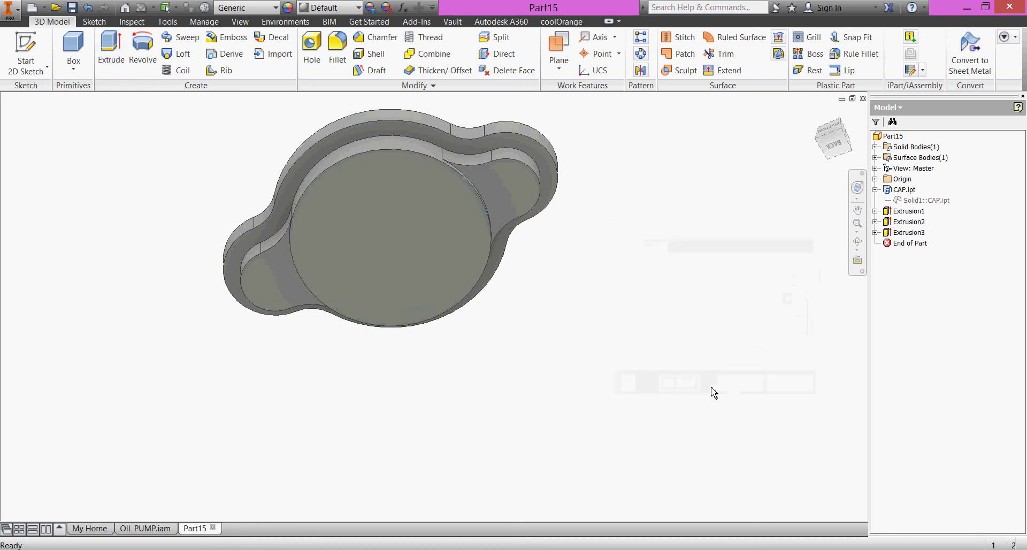
left_click(72, 8)
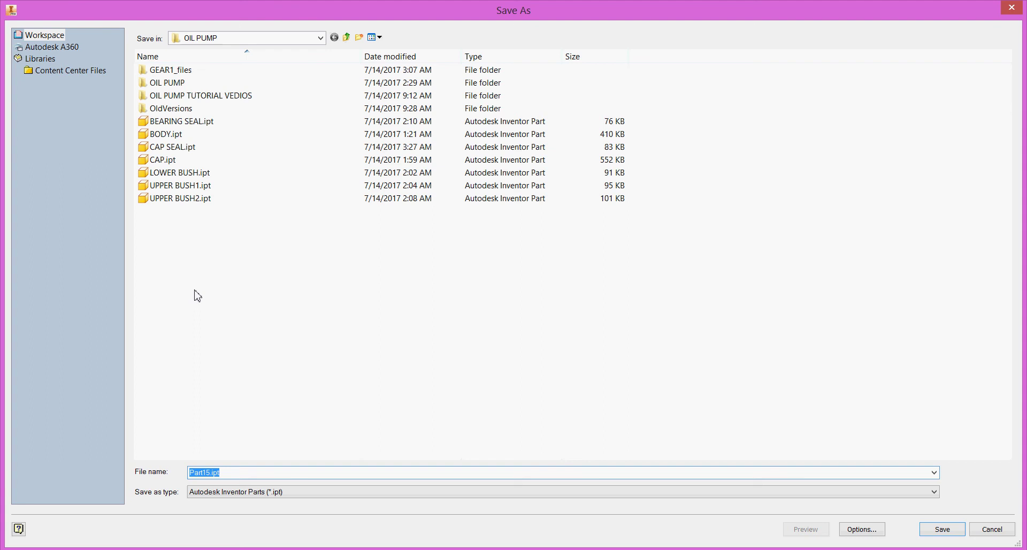
type("BEARI")
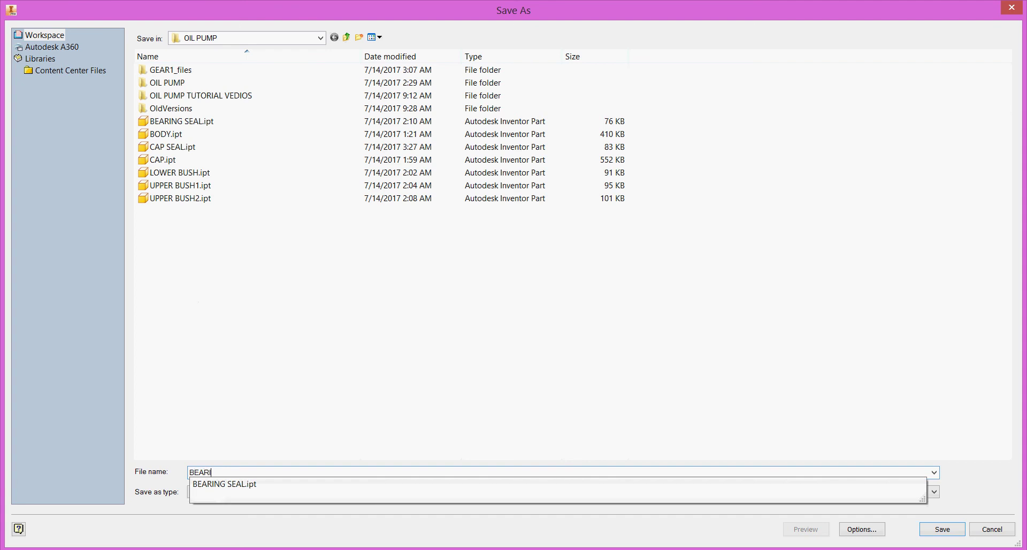
type("NG CA")
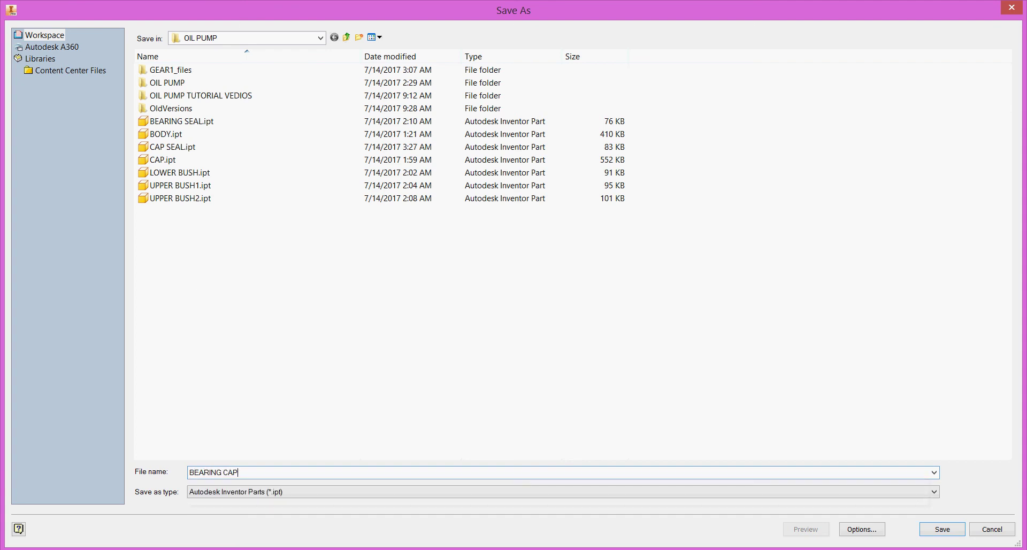
type("P")
left_click(943, 530)
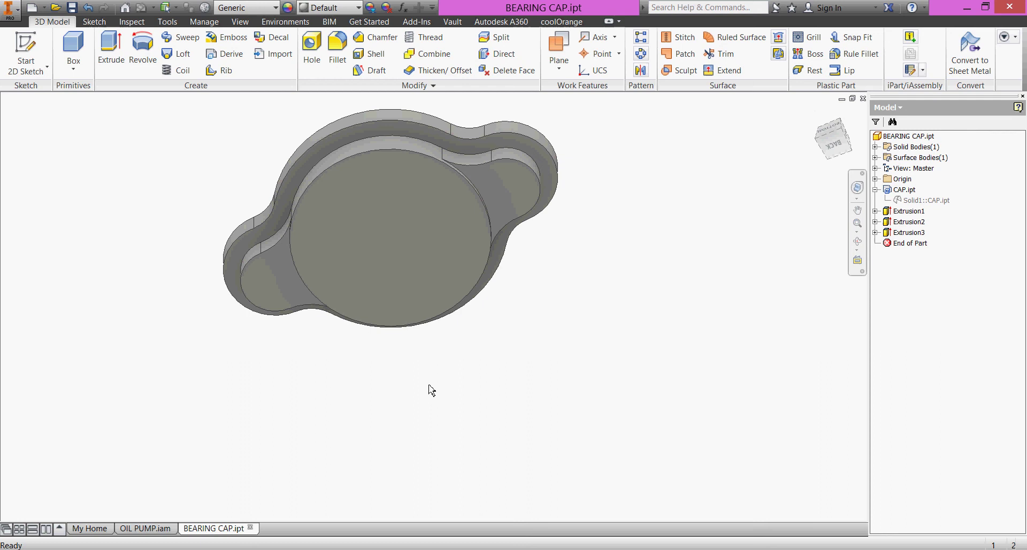
- Set up a counterbored hole: 32 mm counterbore, 6 mm deep, 14 mm hole diameter
key("alt+Tab")
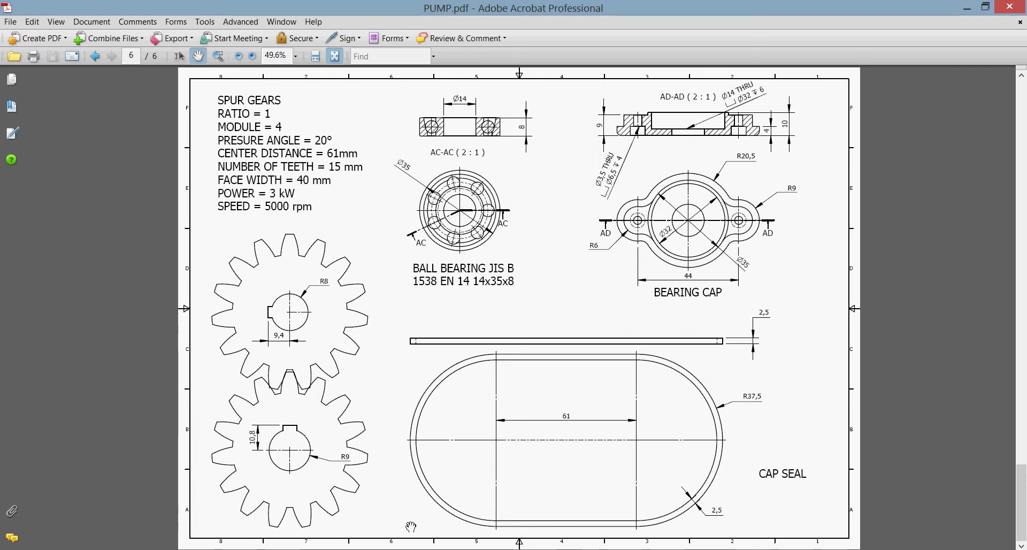
left_click(417, 543)
left_click(312, 51)
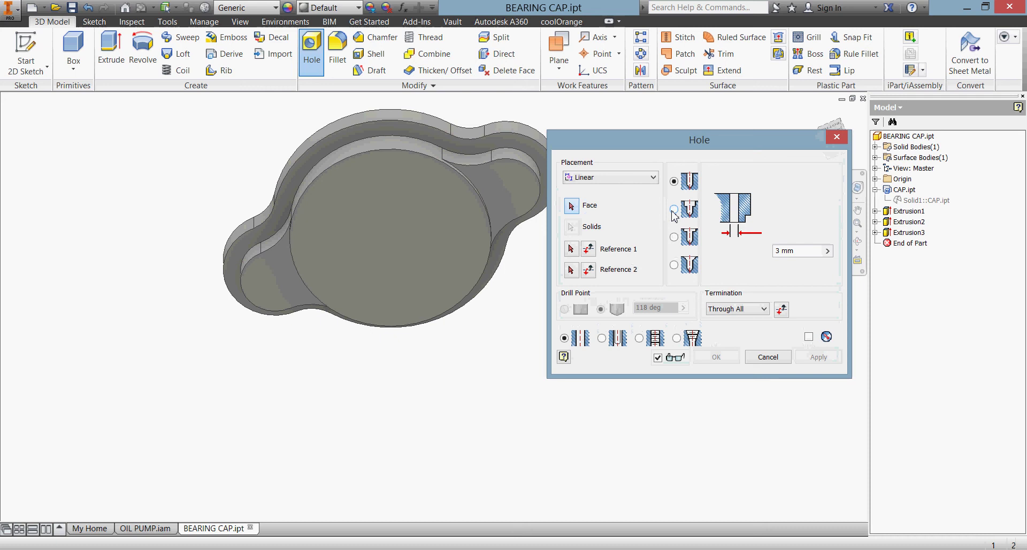
left_click(675, 210)
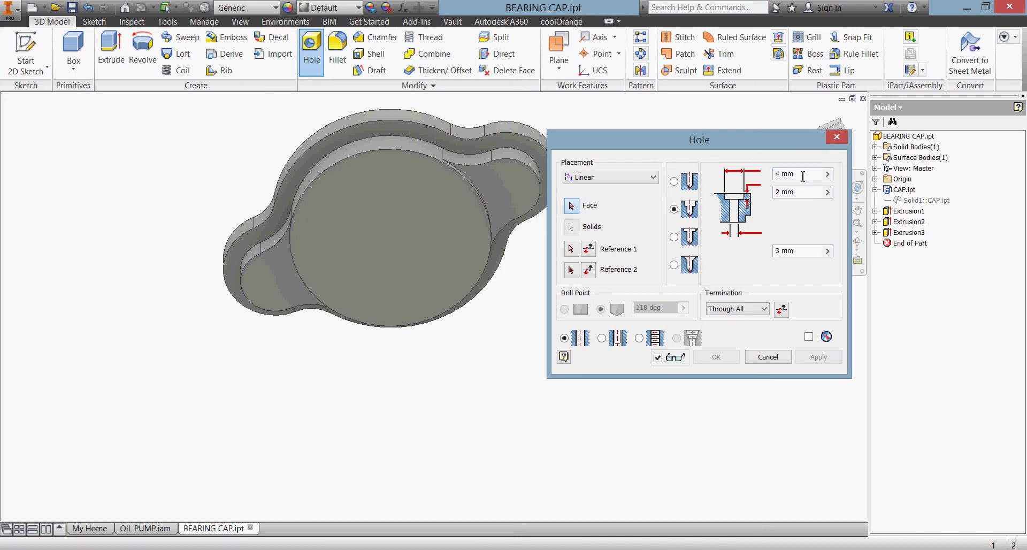
left_click_drag(803, 176, 757, 174)
type("32")
left_click_drag(802, 193, 749, 198)
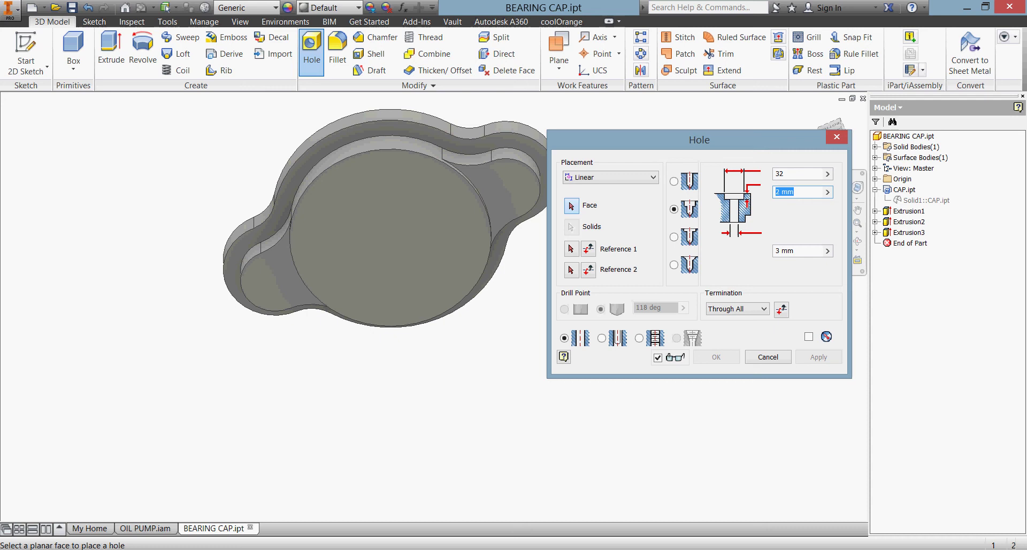
type("6")
left_click_drag(796, 251, 773, 251)
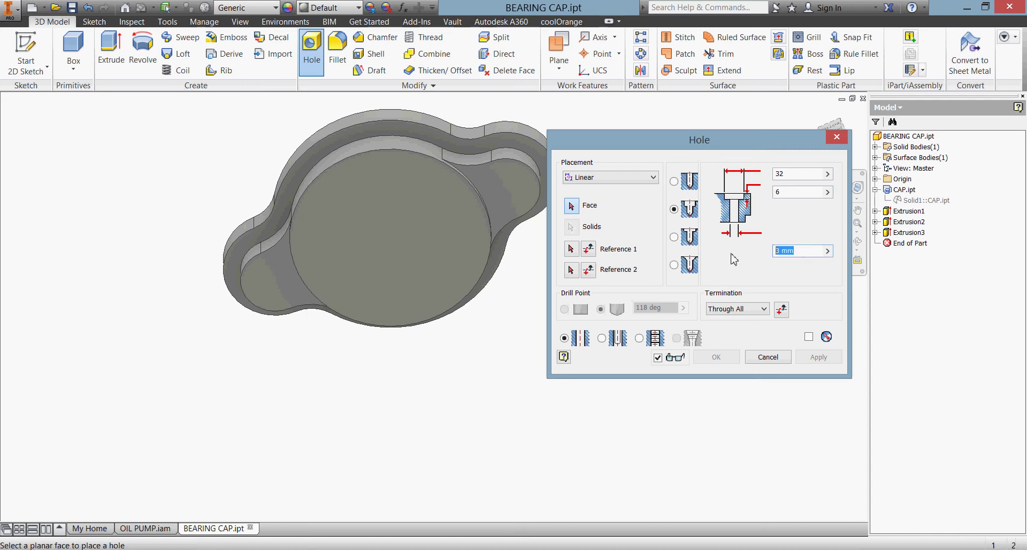
type("14")
- Place the hole concentric on the round boss face and cut it
key("alt+Tab")
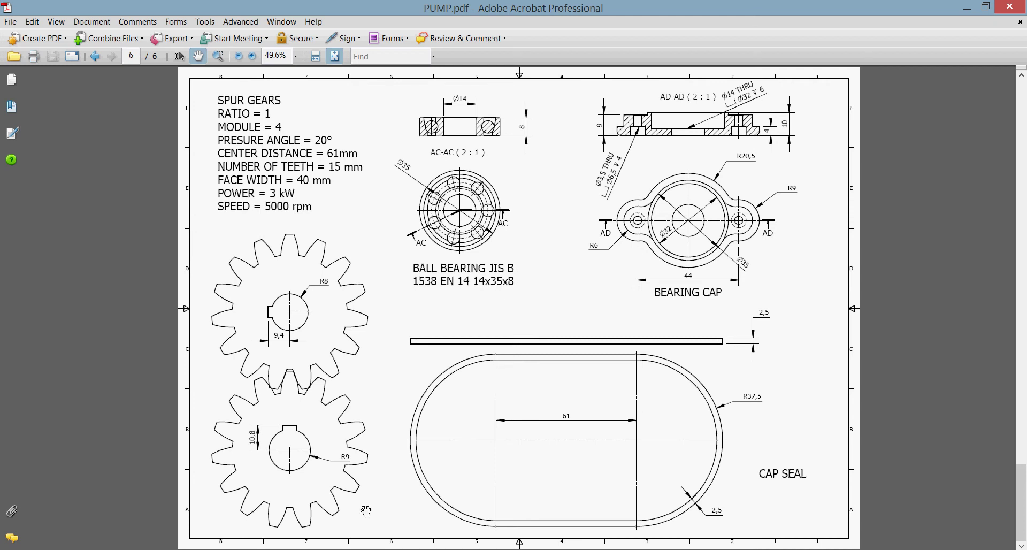
key("alt+Tab")
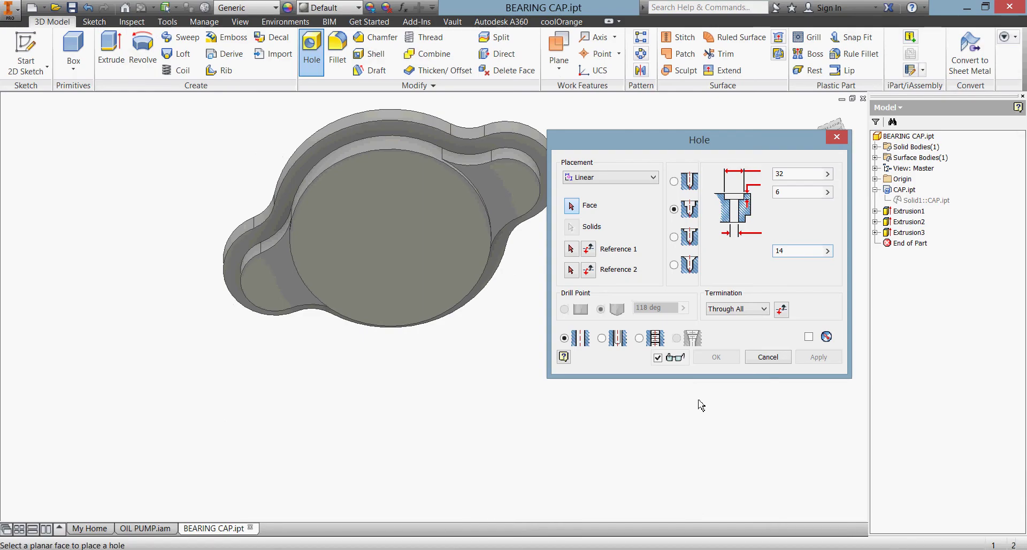
left_click(622, 181)
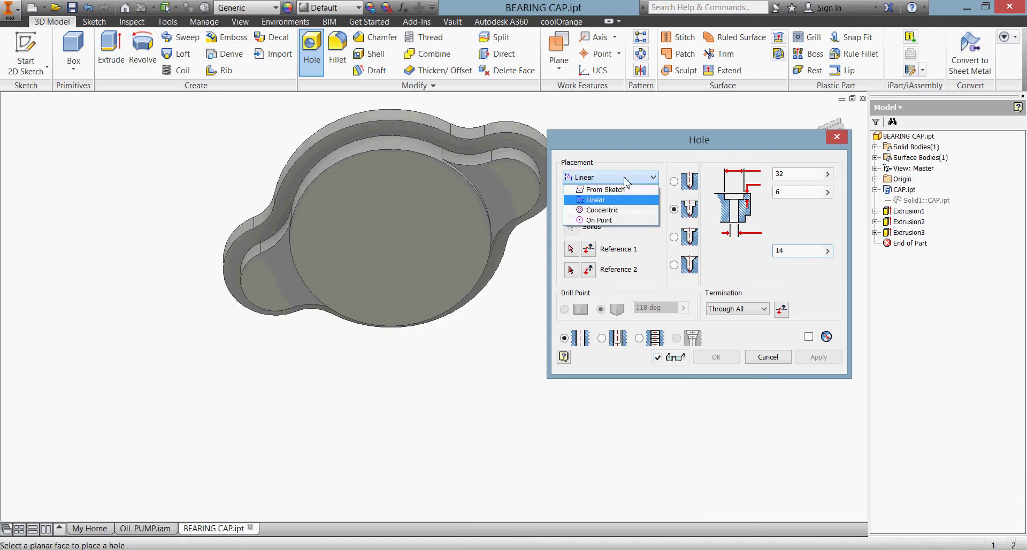
left_click(630, 213)
left_click(412, 244)
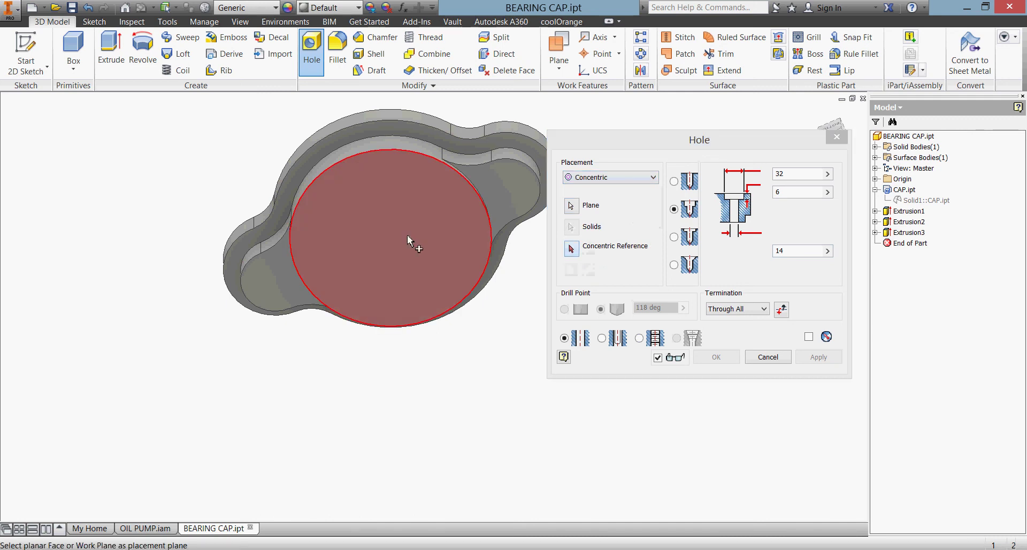
left_click(369, 149)
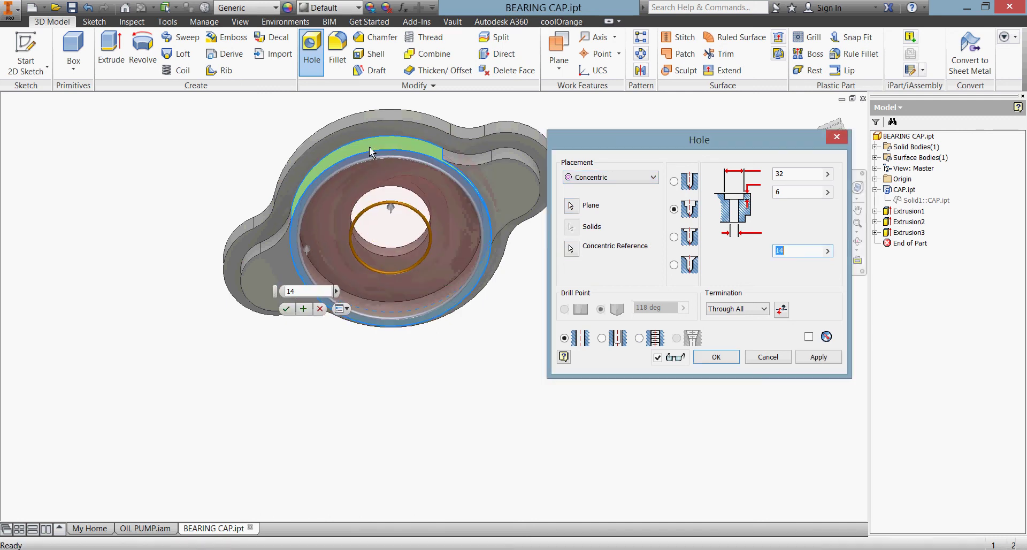
left_click(818, 357)
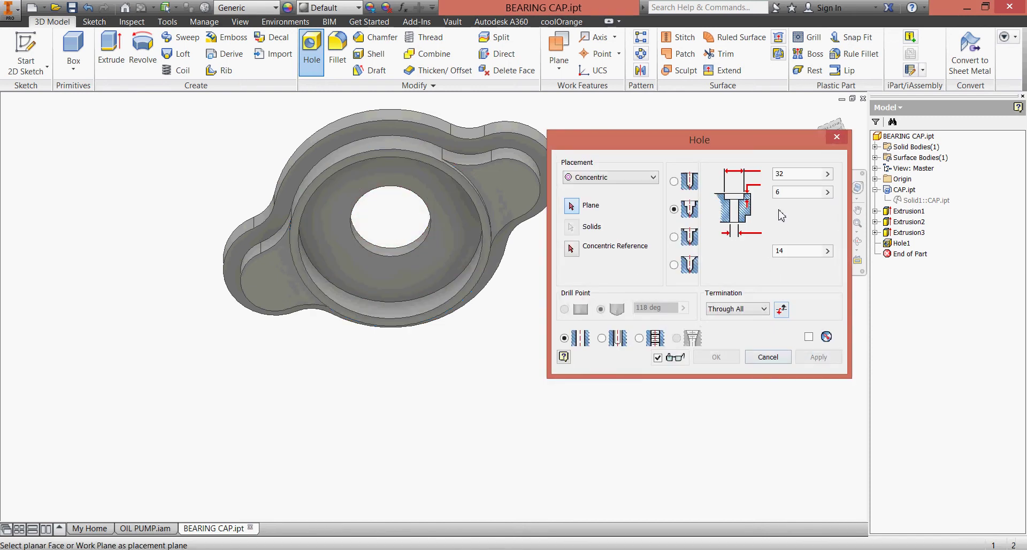
- Return to the home view, shift the part left, and bring up PUMP.pdf
left_click_drag(780, 136, 749, 308)
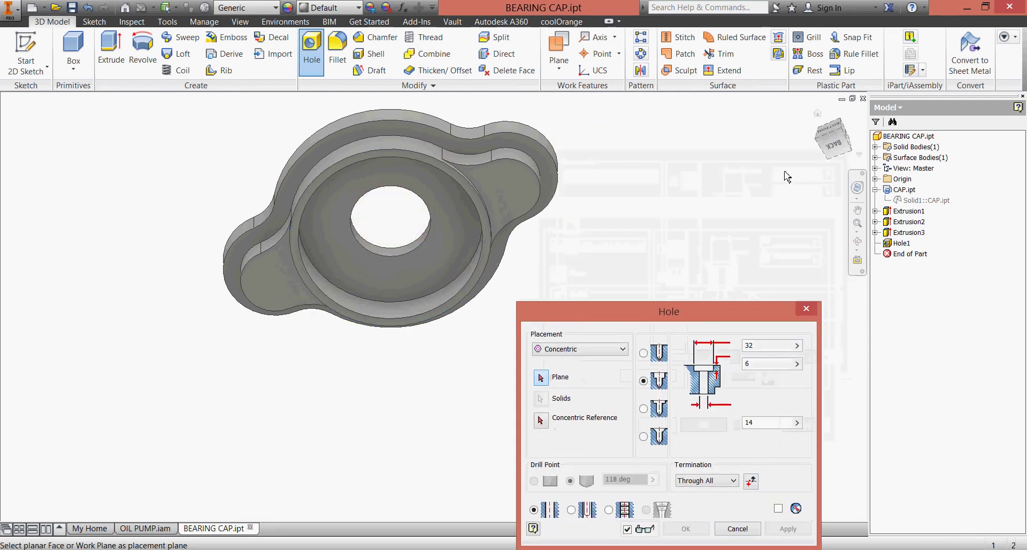
left_click(818, 114)
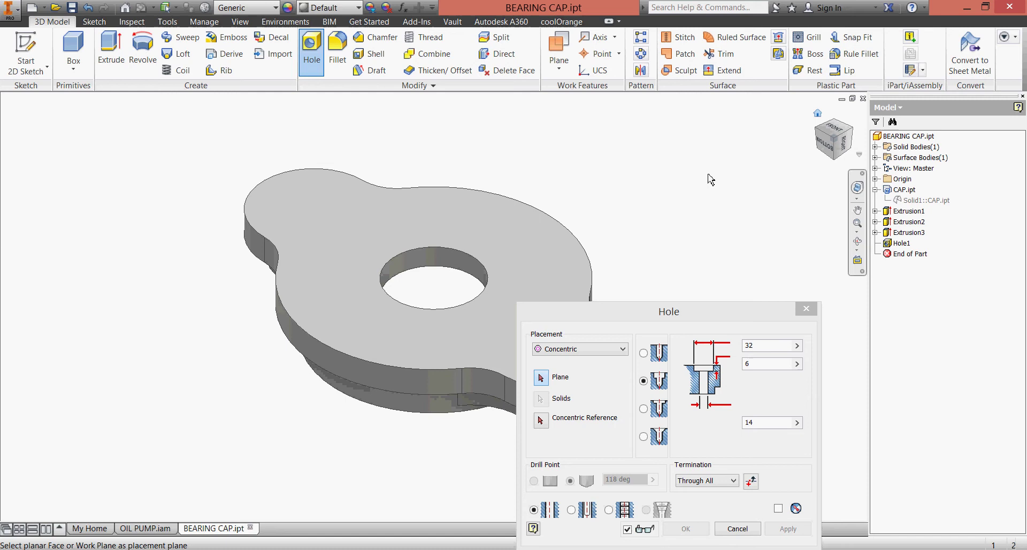
middle_click_drag(706, 185, 525, 173)
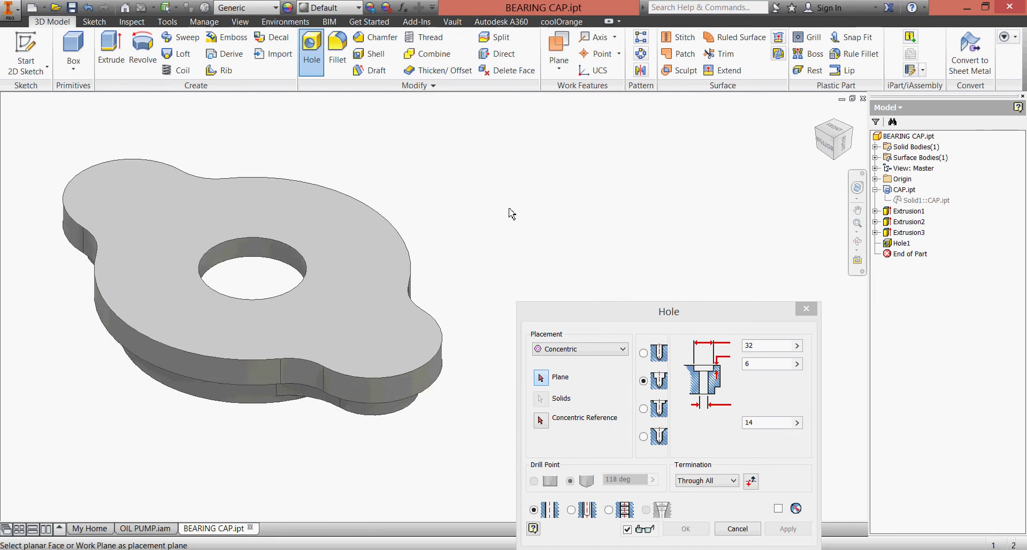
key("alt+Tab")
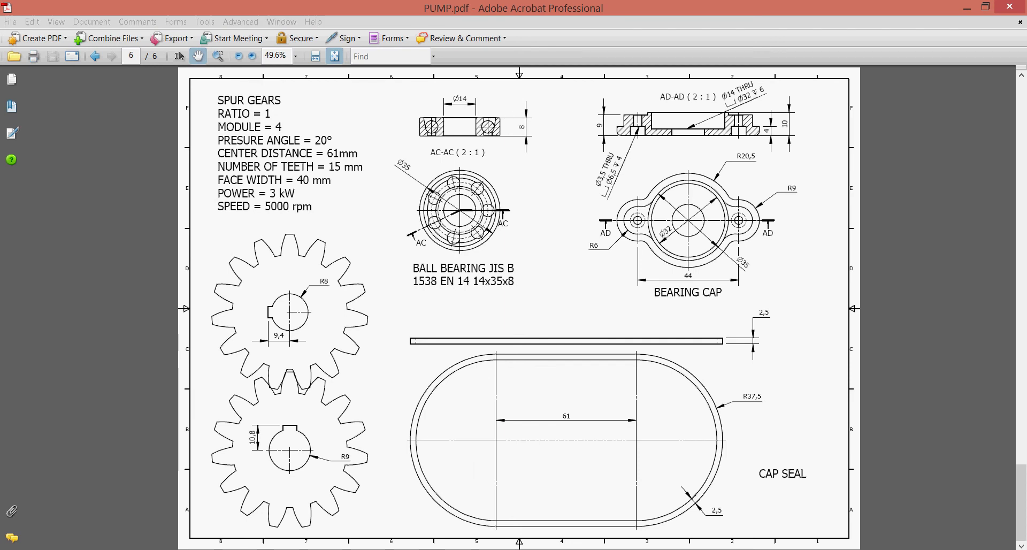
- Go back to the Inventor bearing cap after reading the screw-hole callouts
key("alt+Tab")
- Set the counterbore to 6.5 mm diameter and 4 mm deep with a 3.5 mm hole
double_click(768, 345)
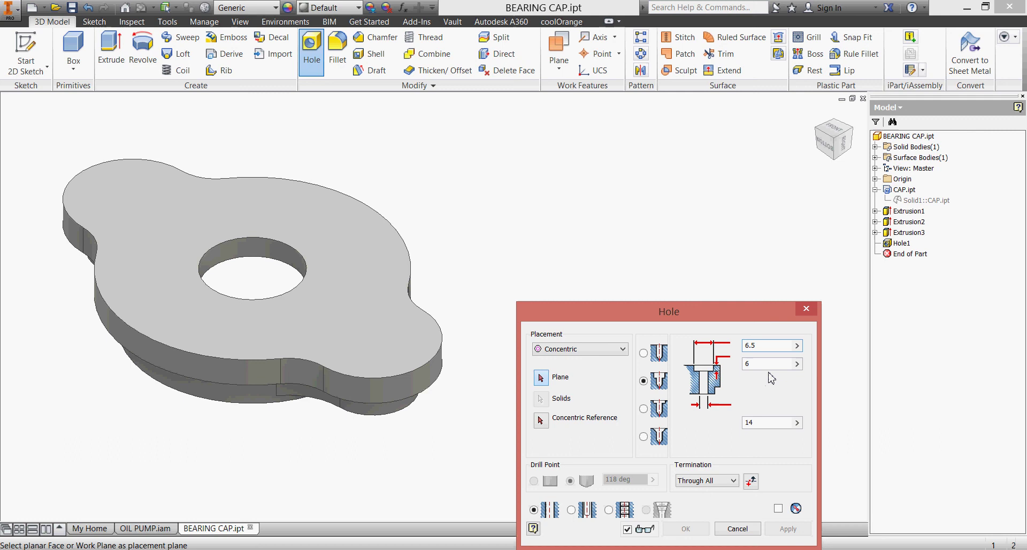
key("BackSpace")
type("4")
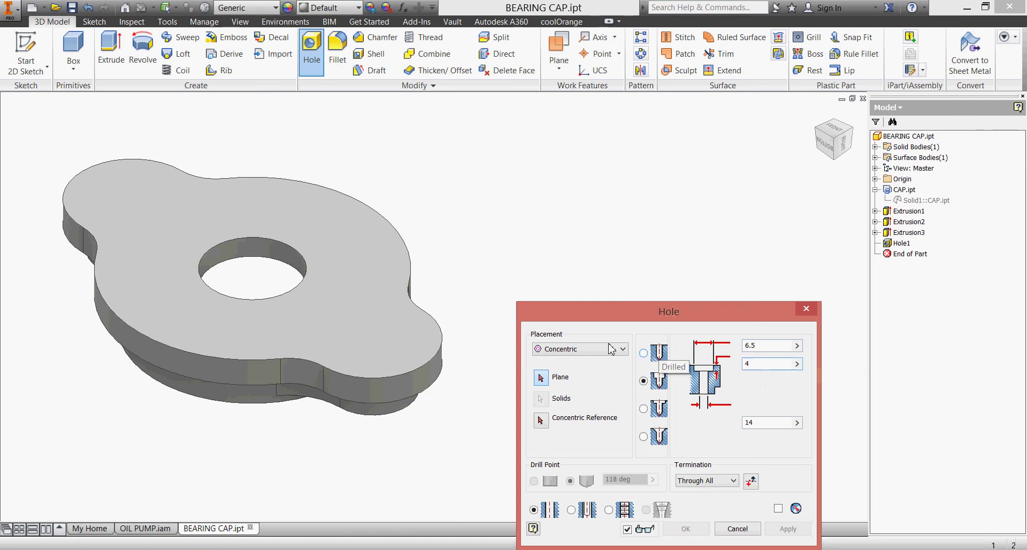
key("Tab")
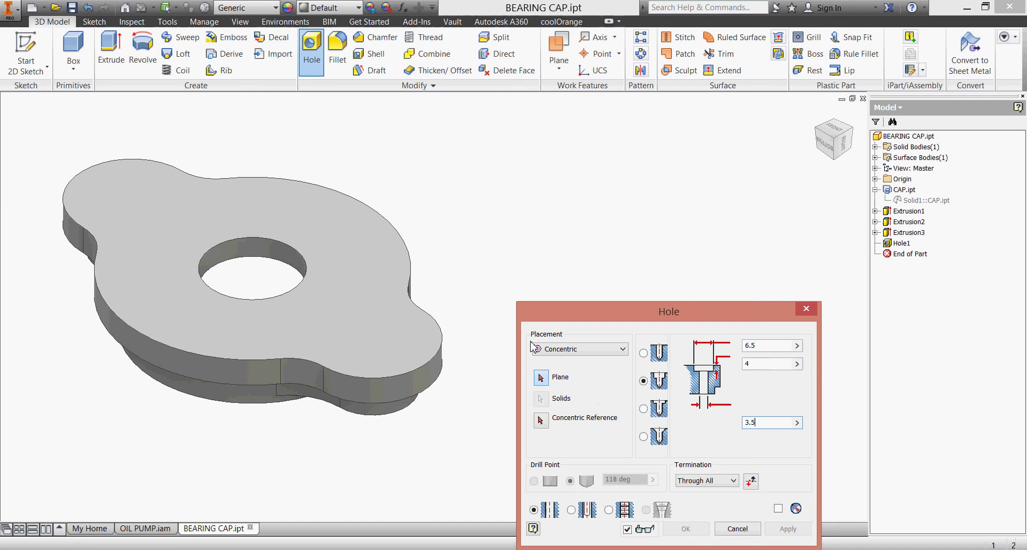
- Cut counterbored holes concentric on the right and left lobes, then finish
left_click(373, 324)
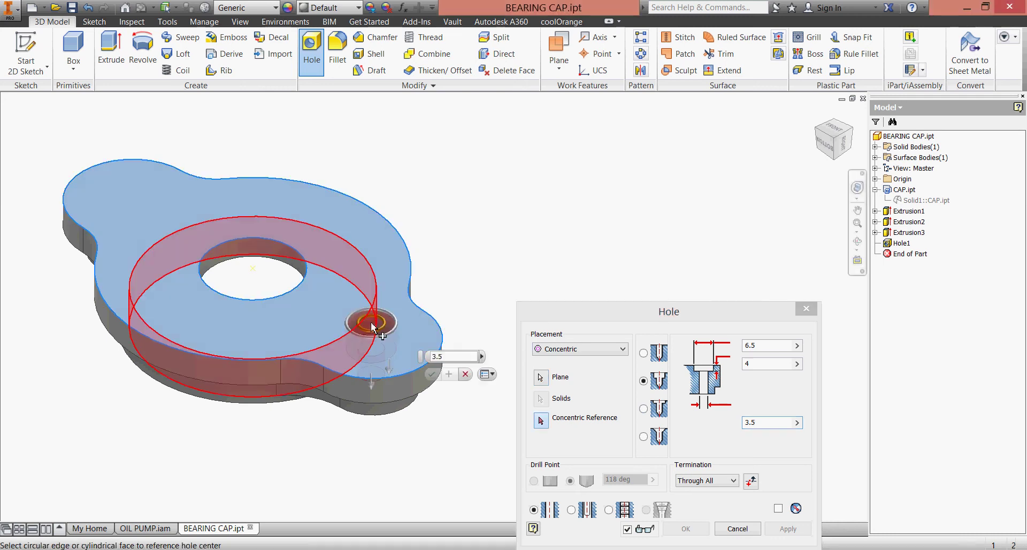
left_click(407, 383)
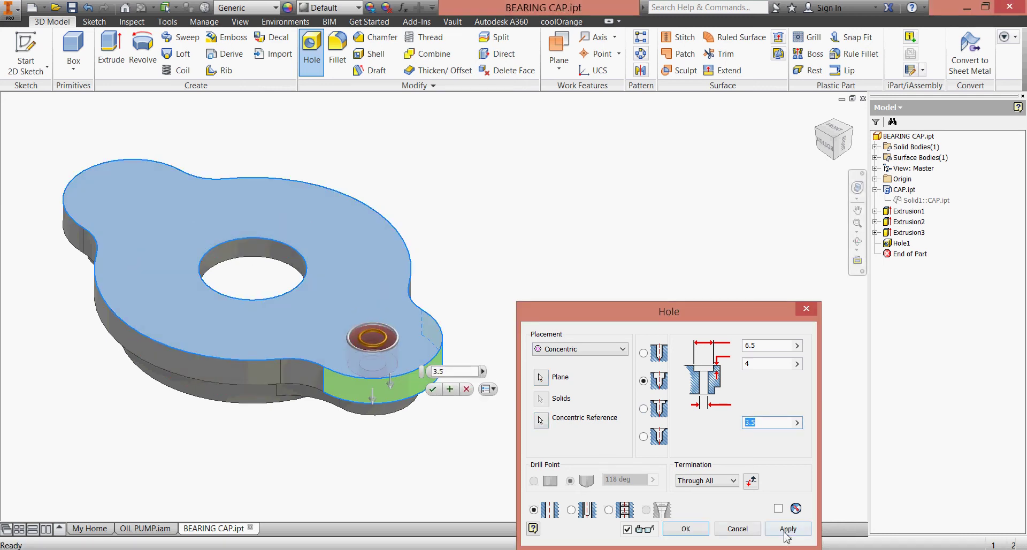
left_click(788, 529)
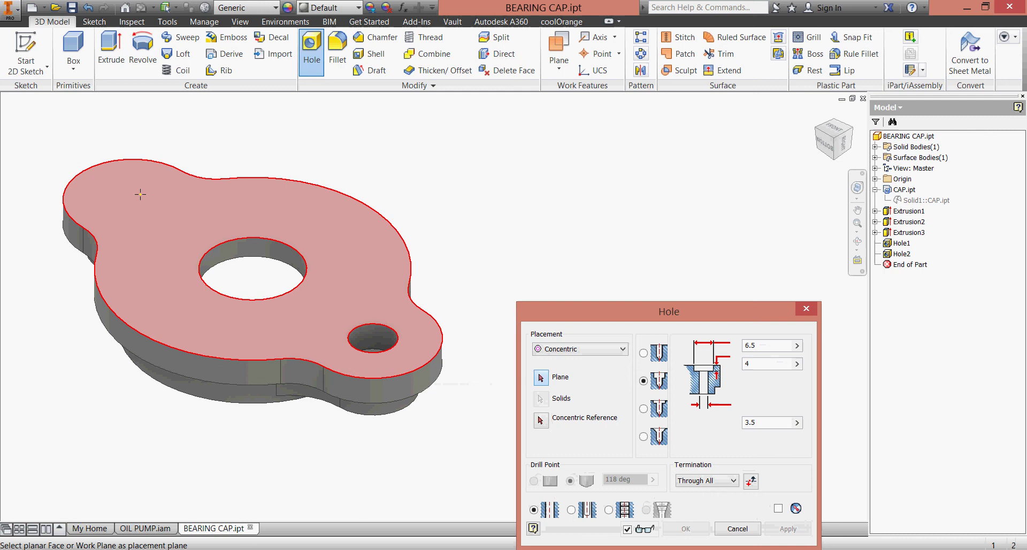
left_click(141, 189)
left_click(94, 175)
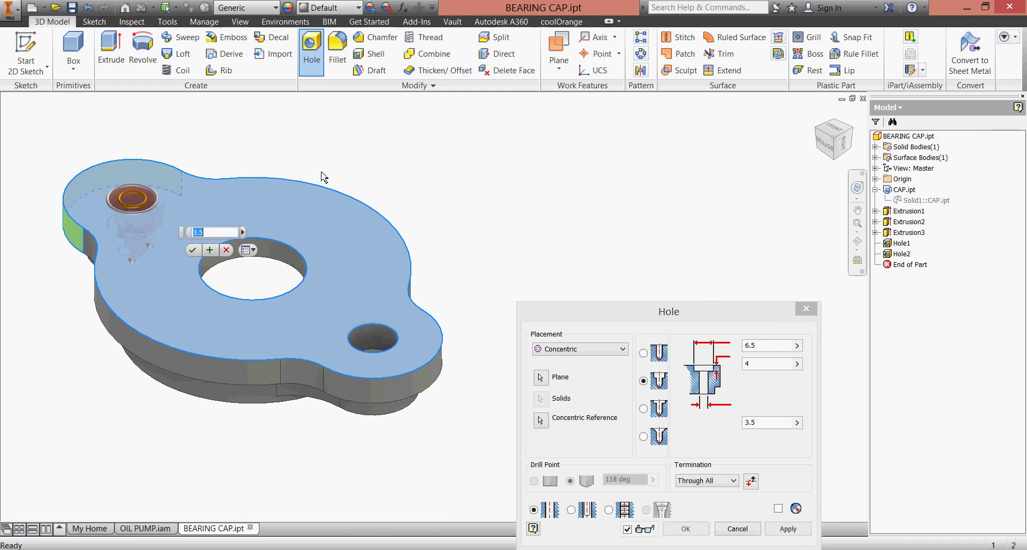
left_click(679, 529)
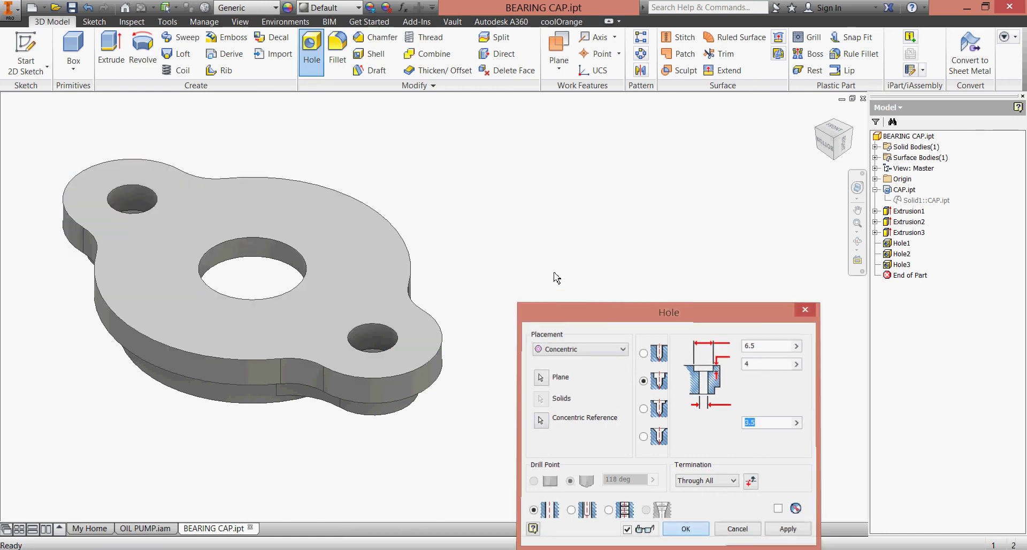
key("Escape")
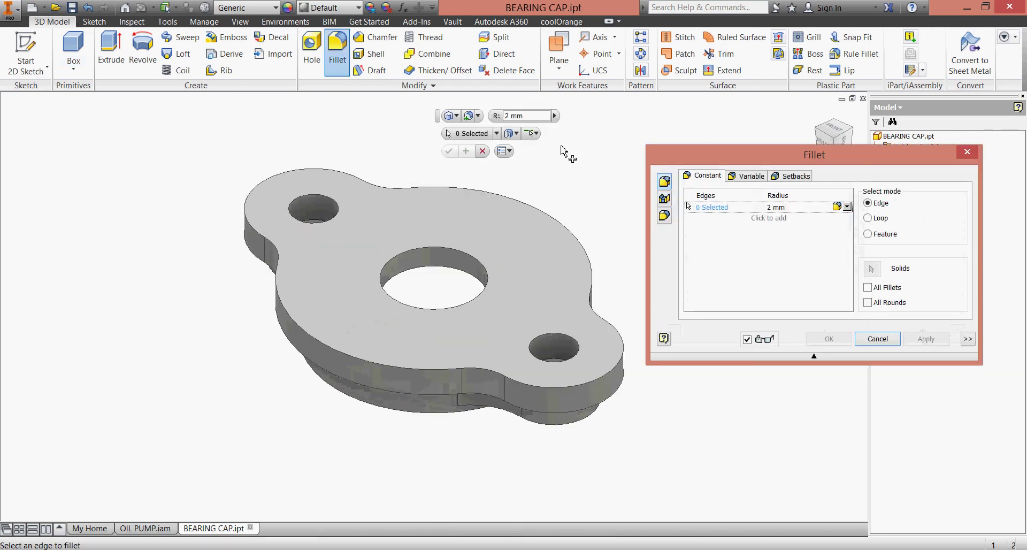
- Fillet the top outer edge chain with a 2 mm radius
left_click(565, 228)
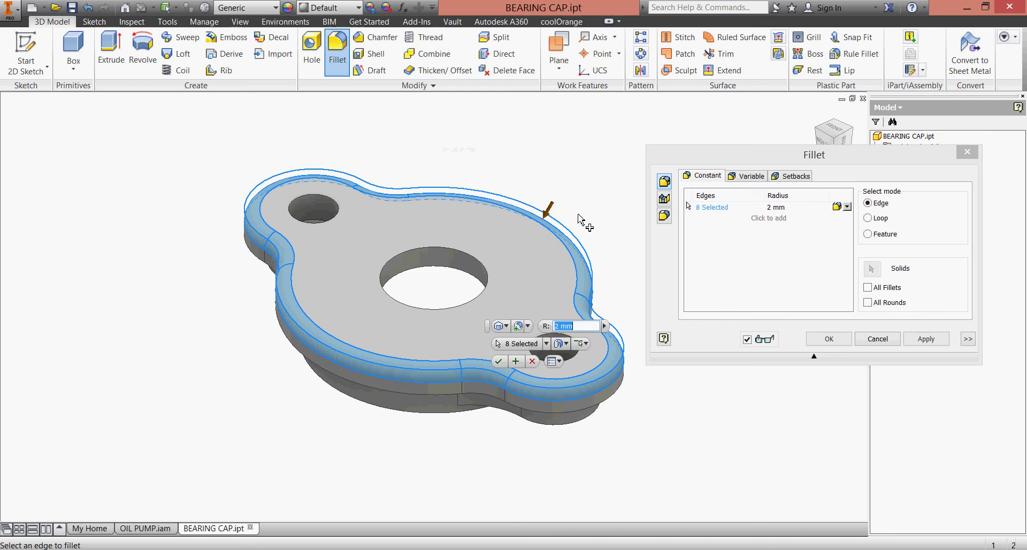
left_click(809, 340)
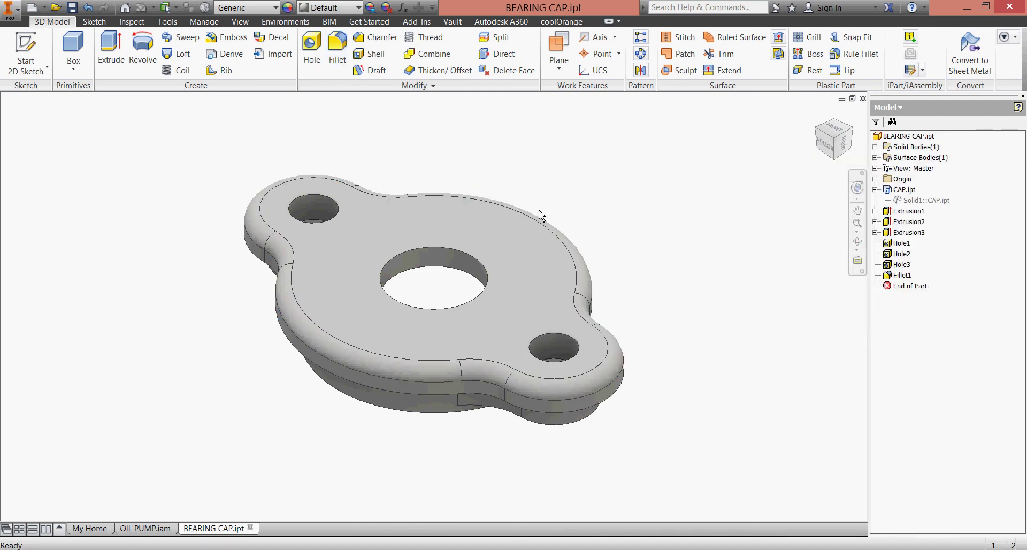
- Assign Steel as the material and Zinc Chromate 2 as the appearance
left_click(275, 9)
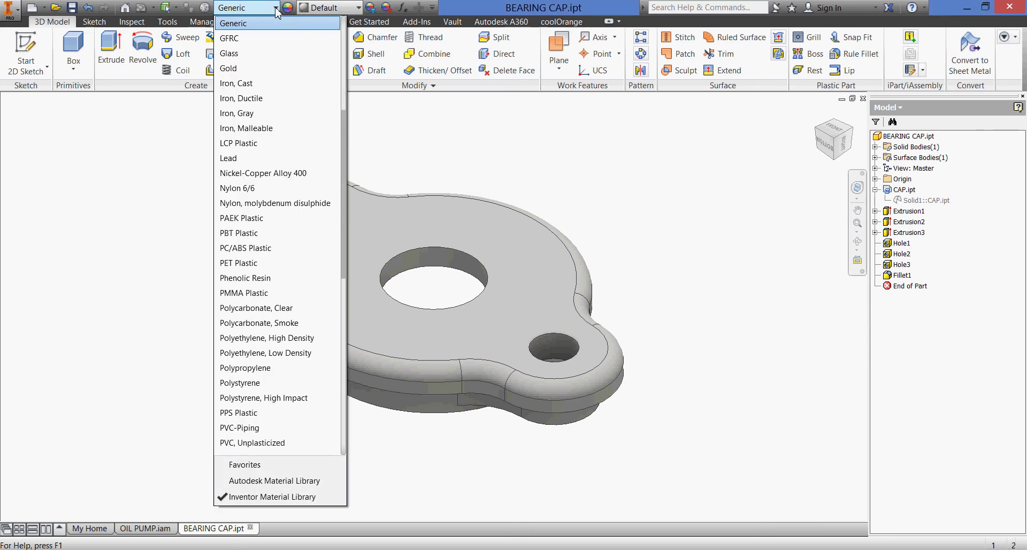
scroll(288, 269, "down", 5)
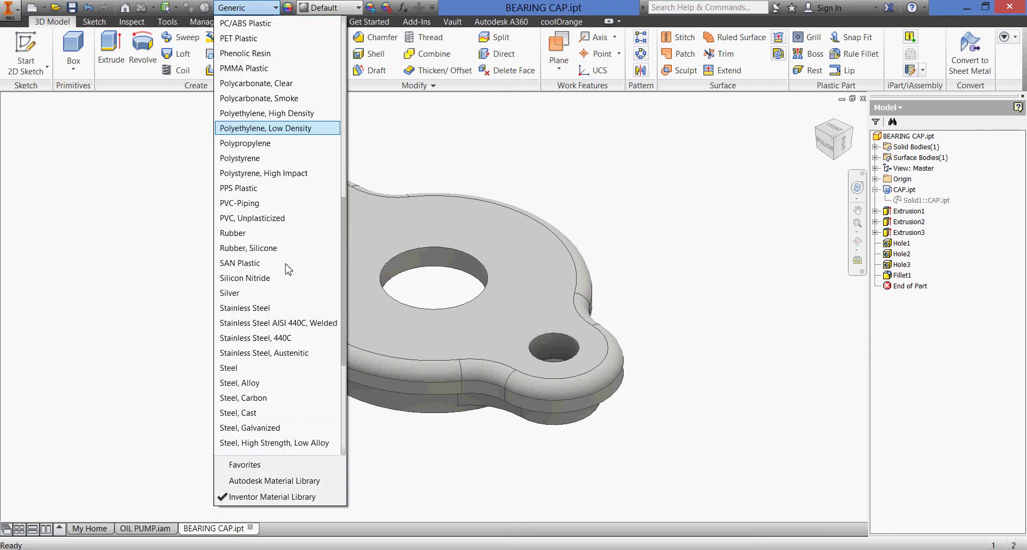
left_click(267, 369)
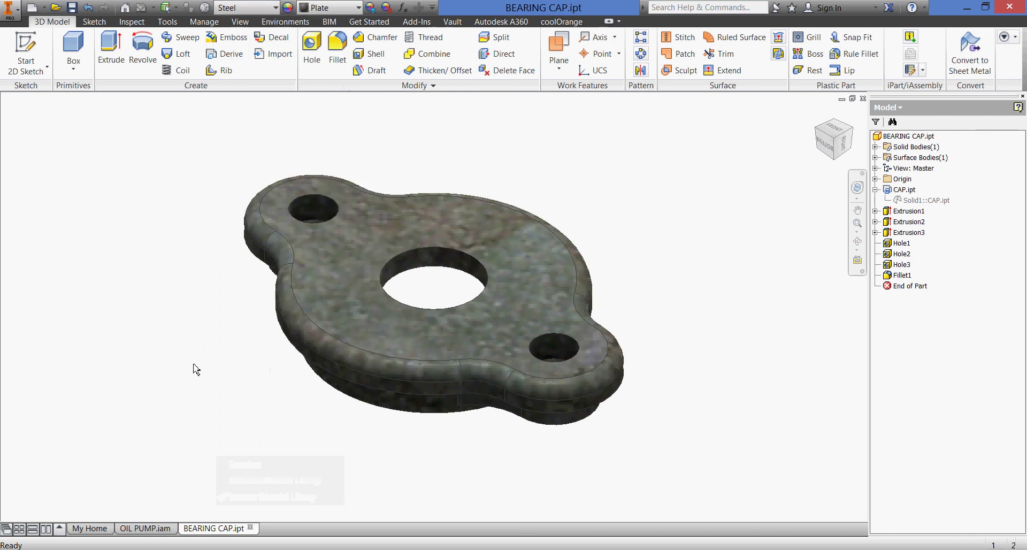
left_click(357, 8)
scroll(381, 234, "down", 15)
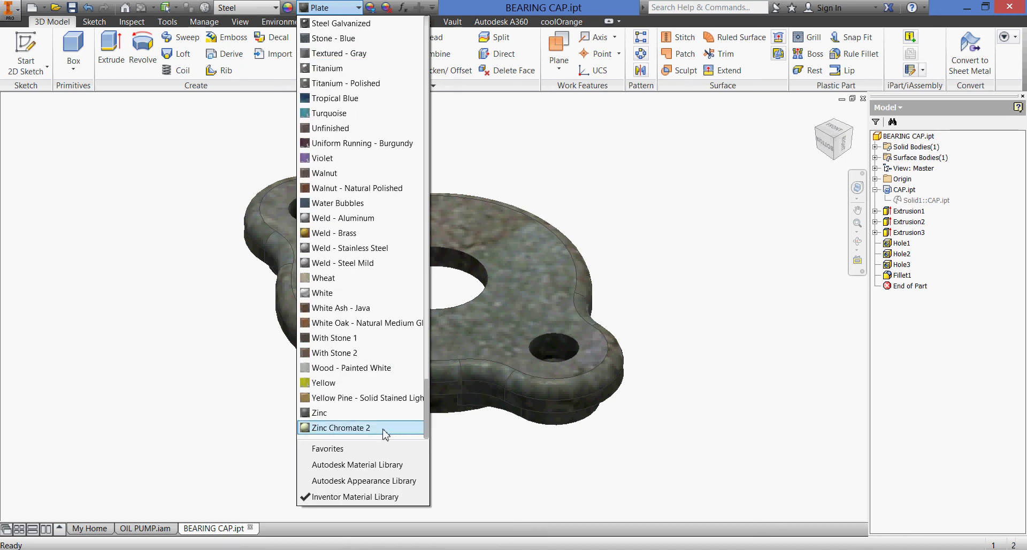
left_click(343, 428)
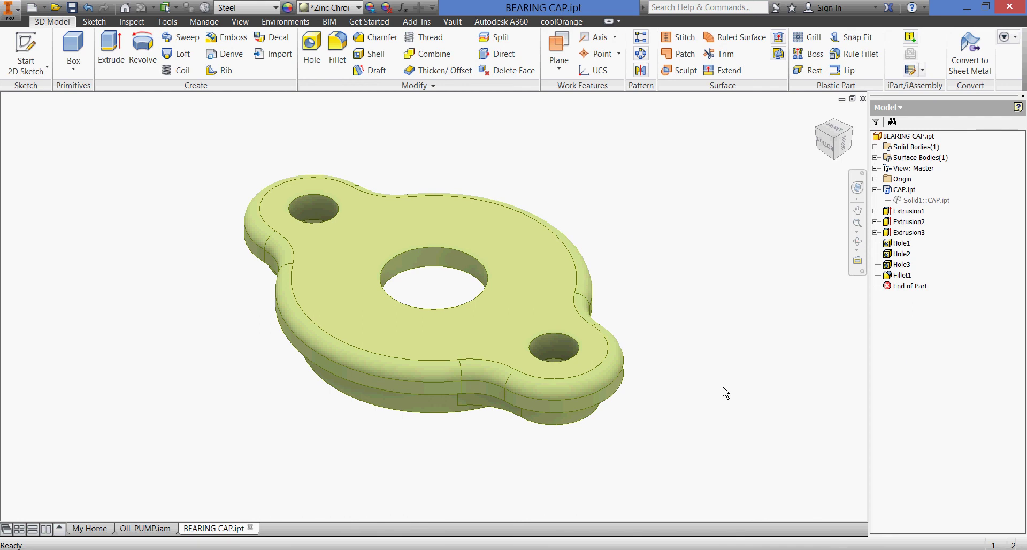
- Give Extrusion2, Extrusion3 and Hole1–Hole3 the Steel - Polished appearance
key("F4")
left_click_drag(706, 385, 705, 352)
key("Escape")
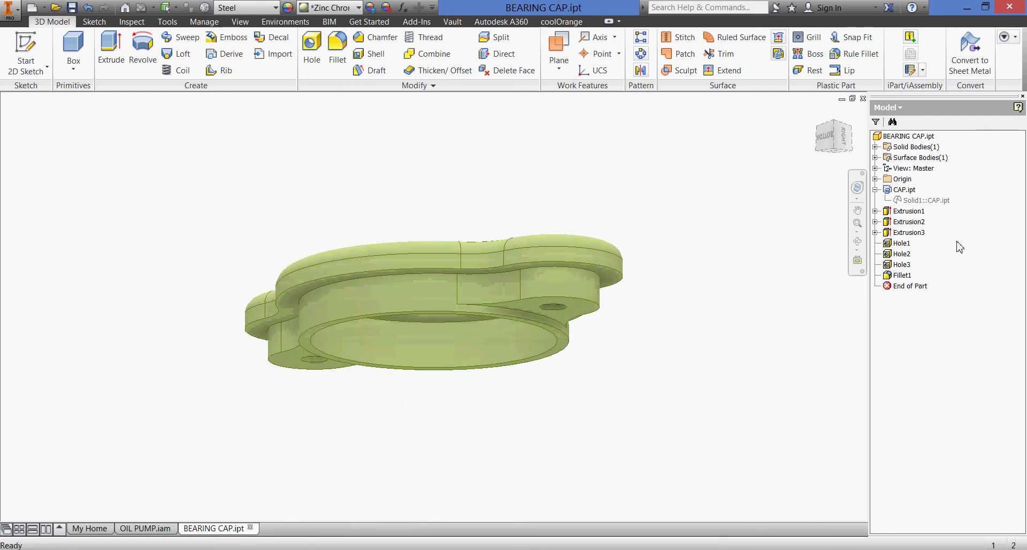
left_click(908, 232)
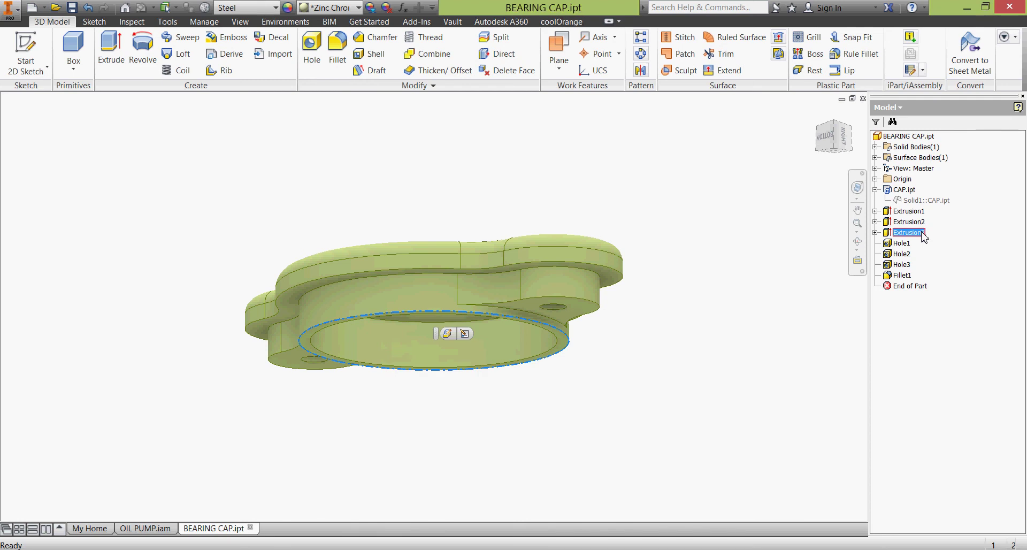
left_click(909, 222, "shift")
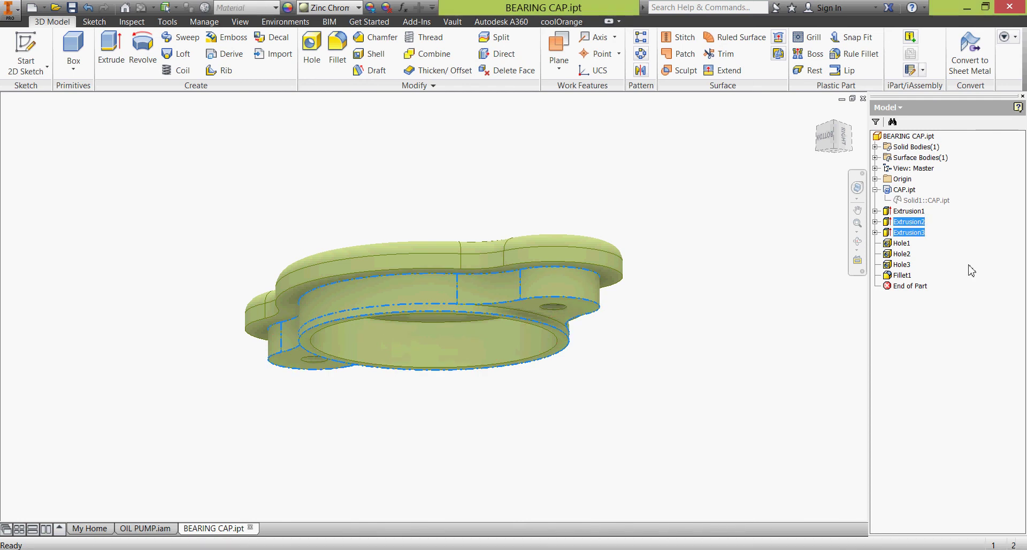
left_click(905, 244, "shift")
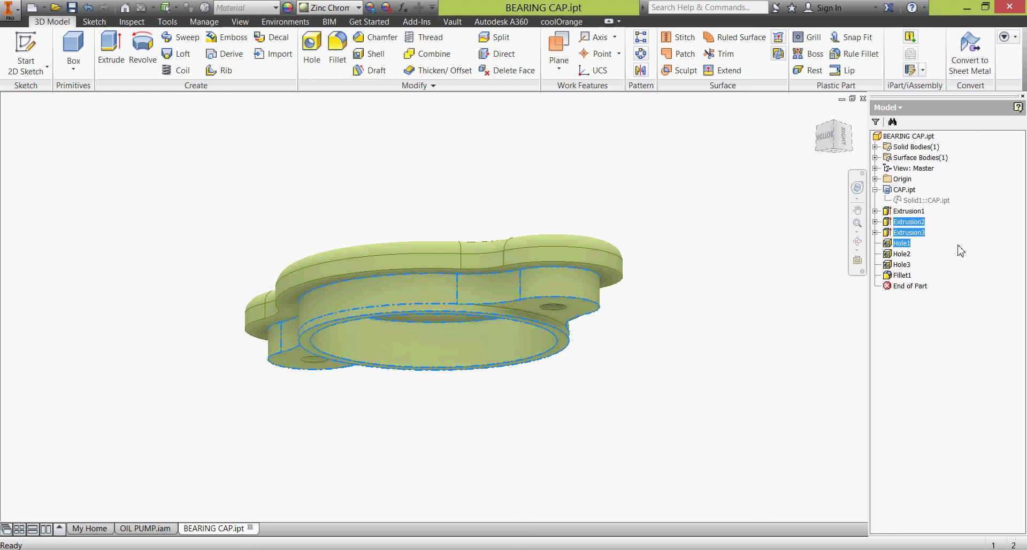
left_click(903, 254, "shift")
left_click(903, 264, "shift")
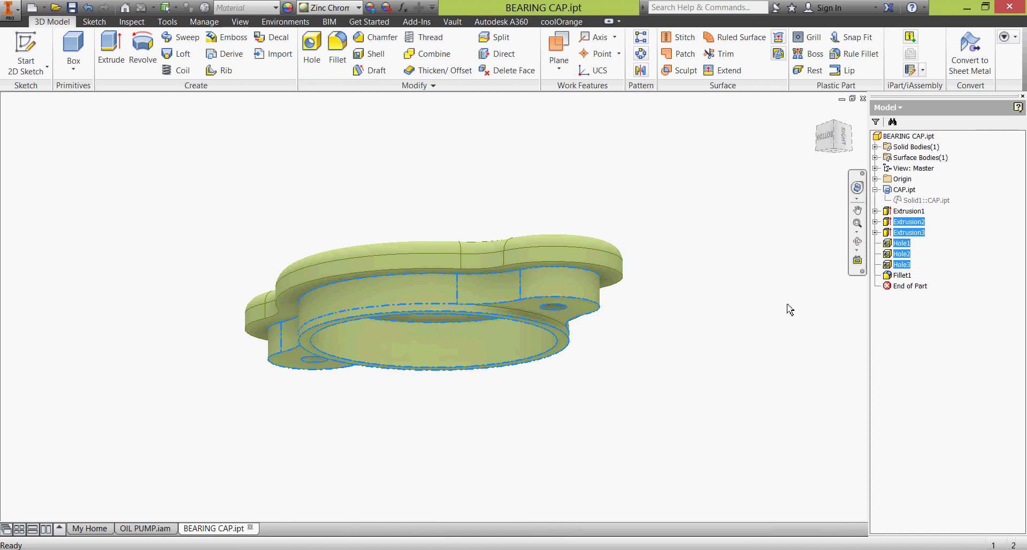
key("F4")
left_click_drag(714, 252, 714, 292)
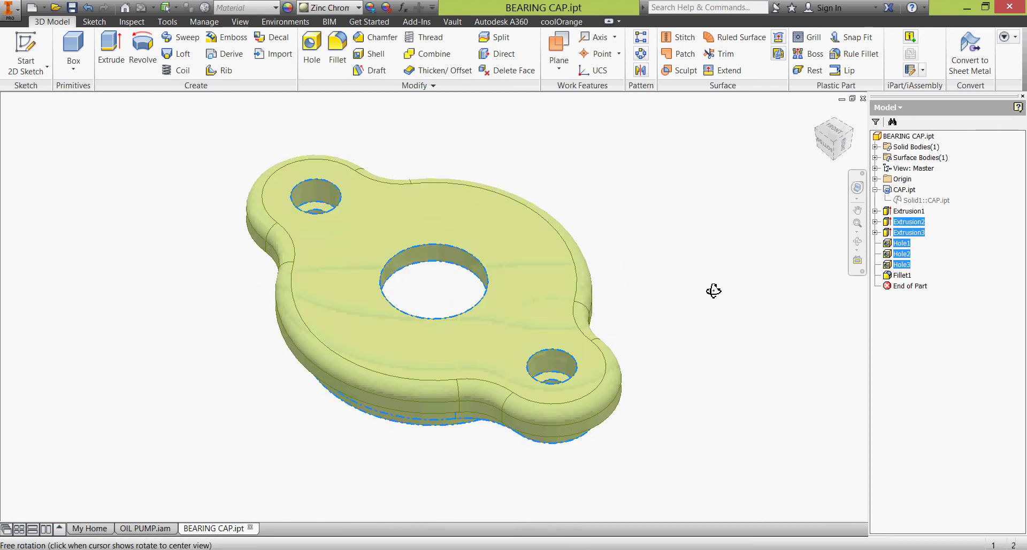
key("Escape")
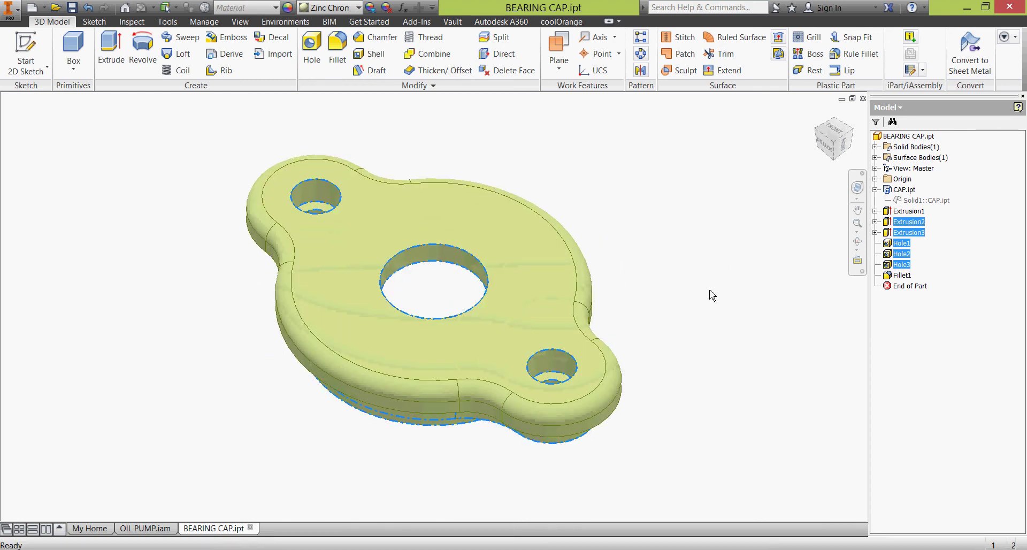
left_click(358, 8)
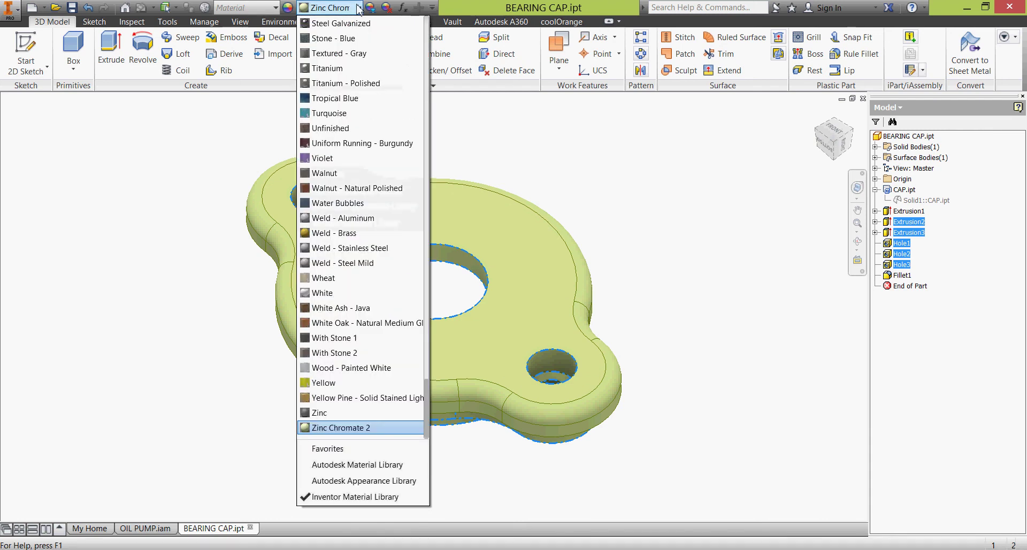
scroll(367, 39, "up", 1)
left_click(367, 38)
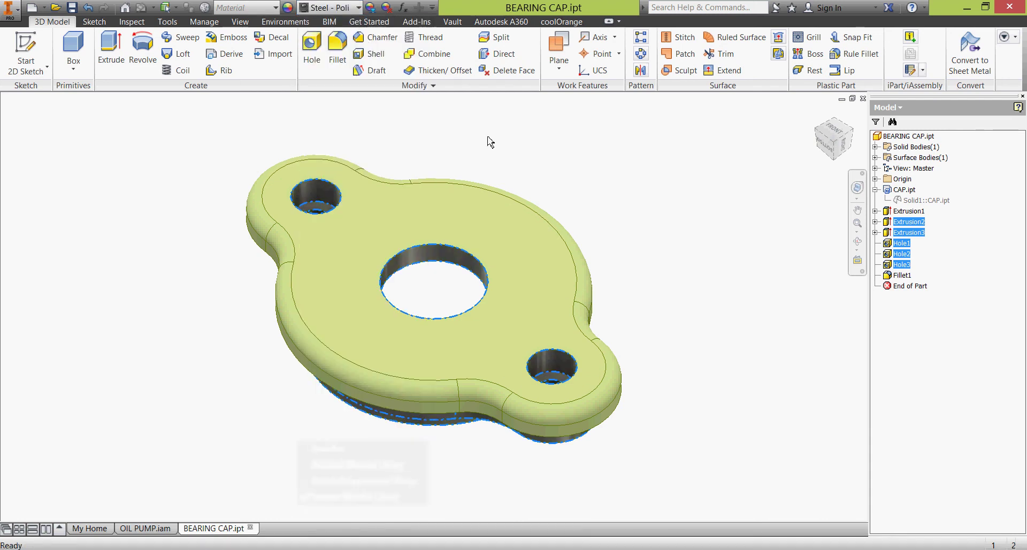
- Apply Steel - Polished to the part's outer side face as well
middle_click_drag(675, 250, 682, 182, "shift")
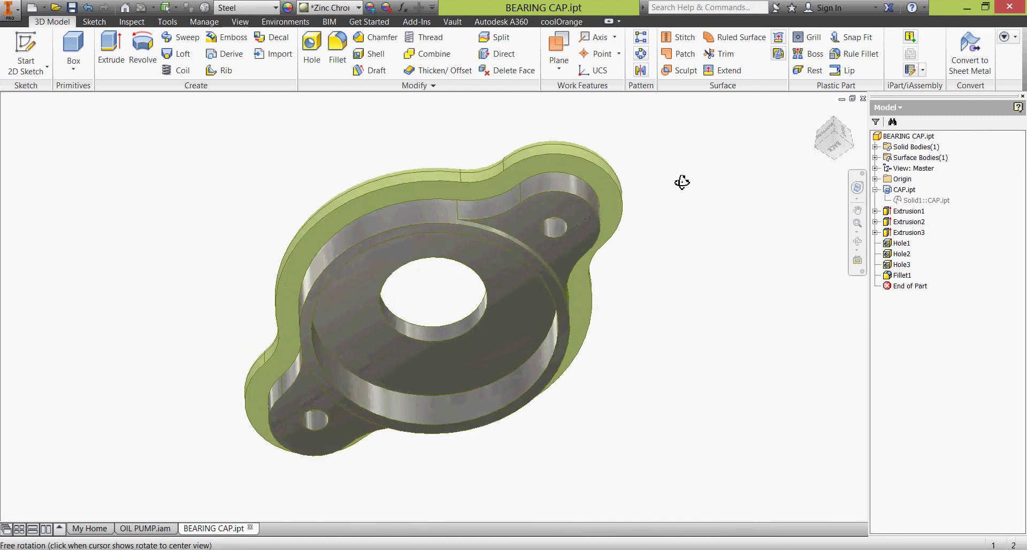
left_click(615, 215)
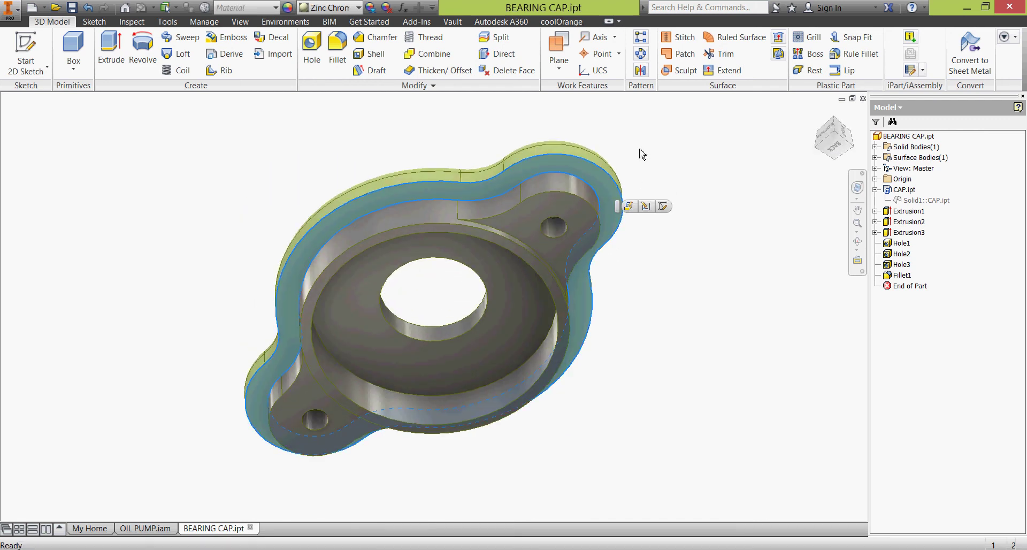
left_click(358, 8)
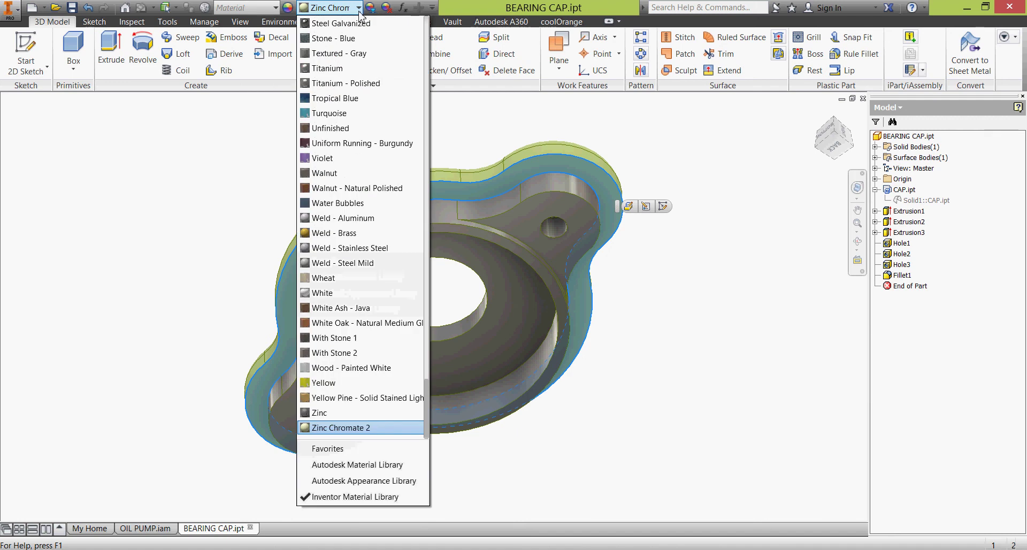
scroll(364, 30, "up", 1)
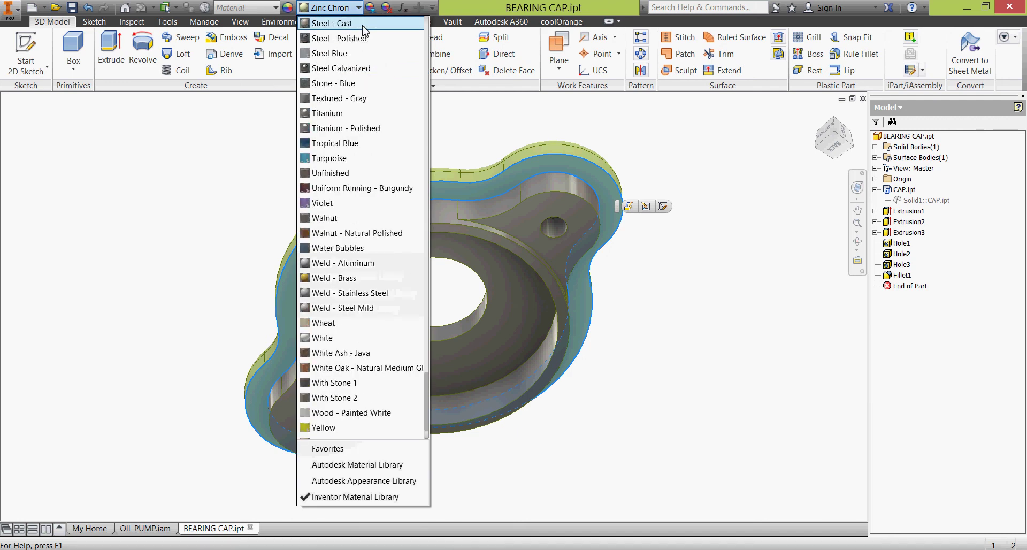
left_click(365, 38)
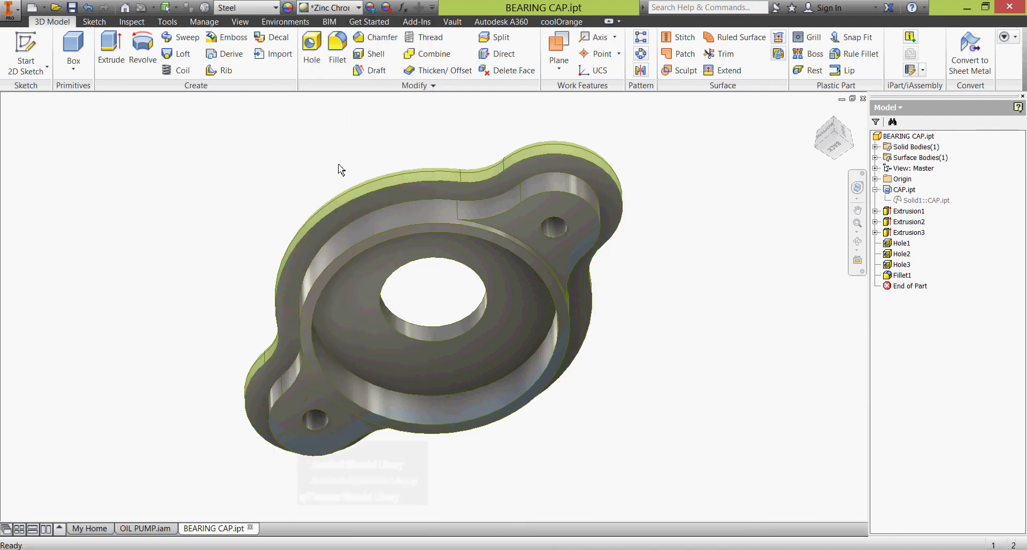
middle_click_drag(339, 167, 369, 218, "shift")
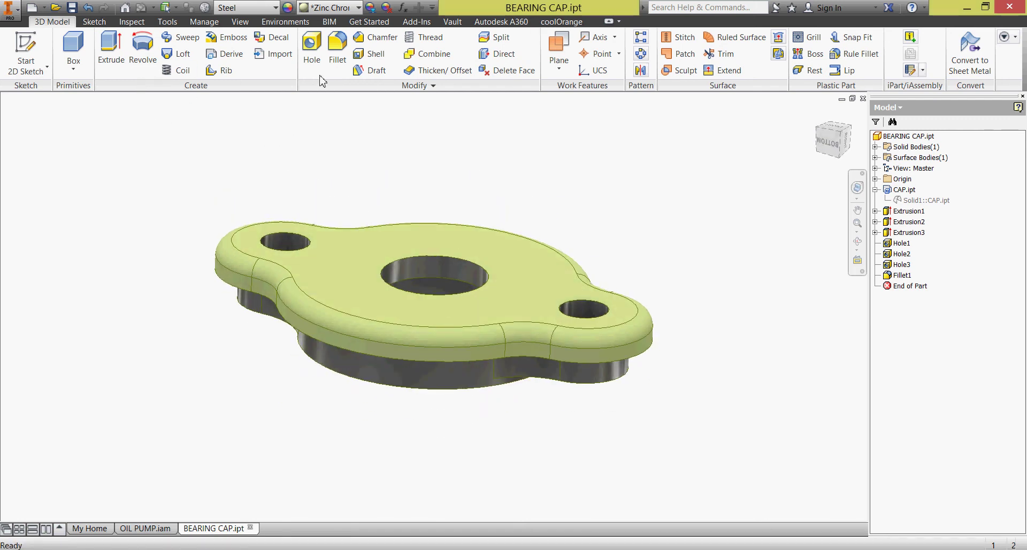
- Switch to the Realistic visual style, return to the home view, and save the part
left_click(241, 21)
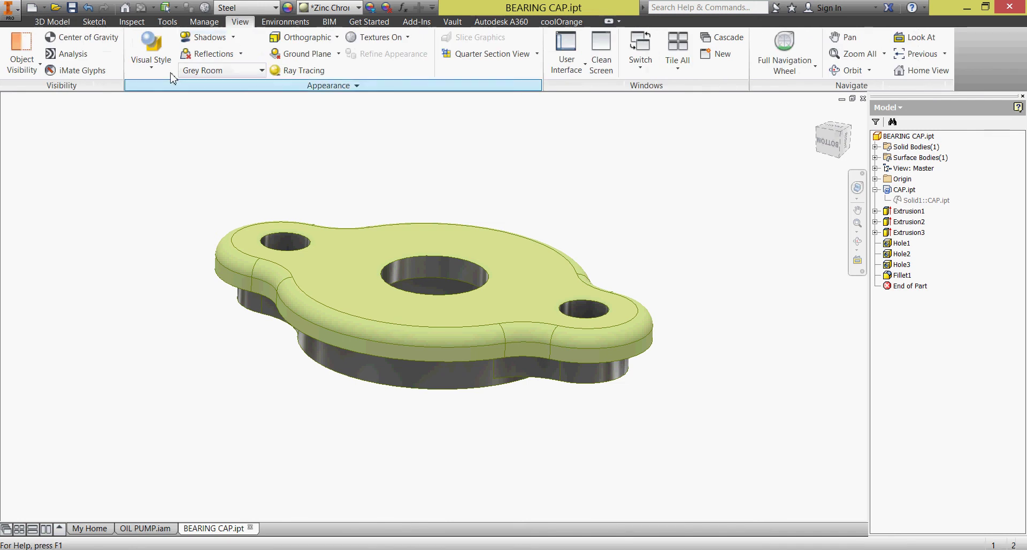
left_click(151, 51)
left_click(160, 95)
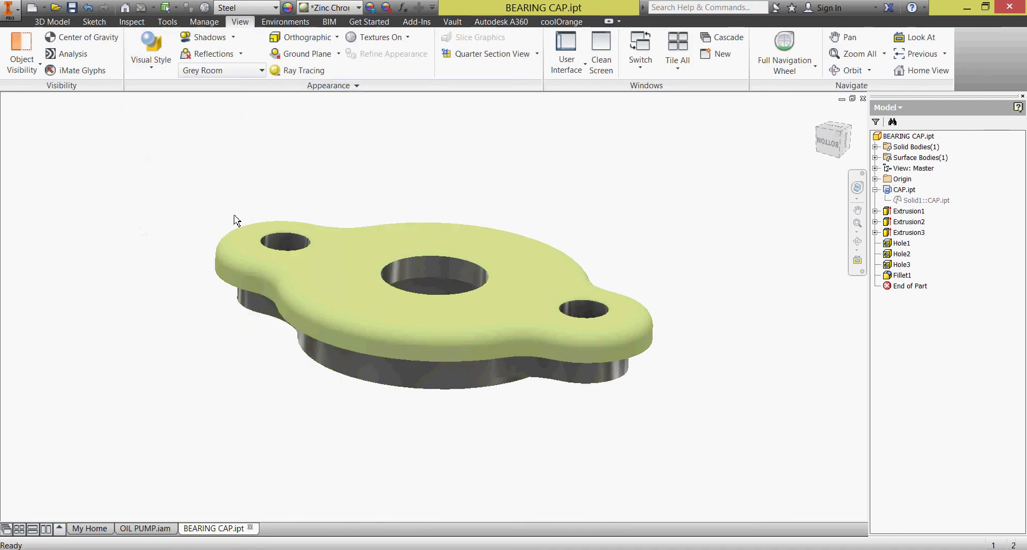
middle_click_drag(233, 227, 255, 227, "shift")
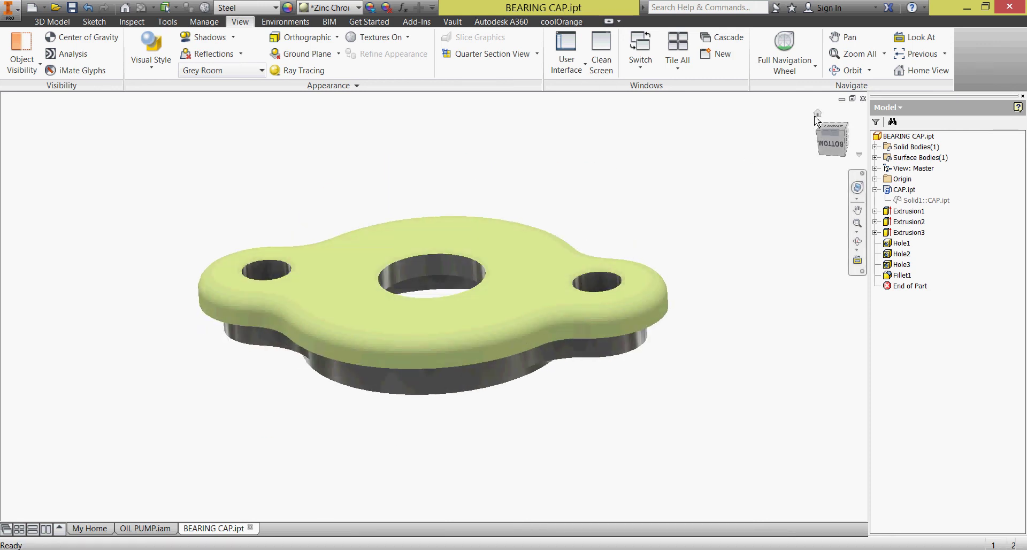
left_click(817, 114)
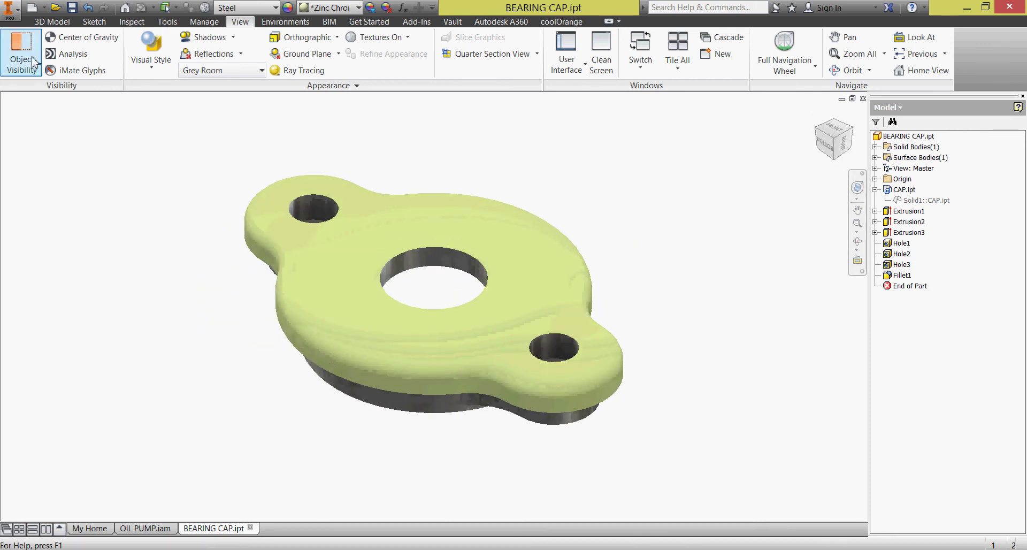
left_click(73, 11)
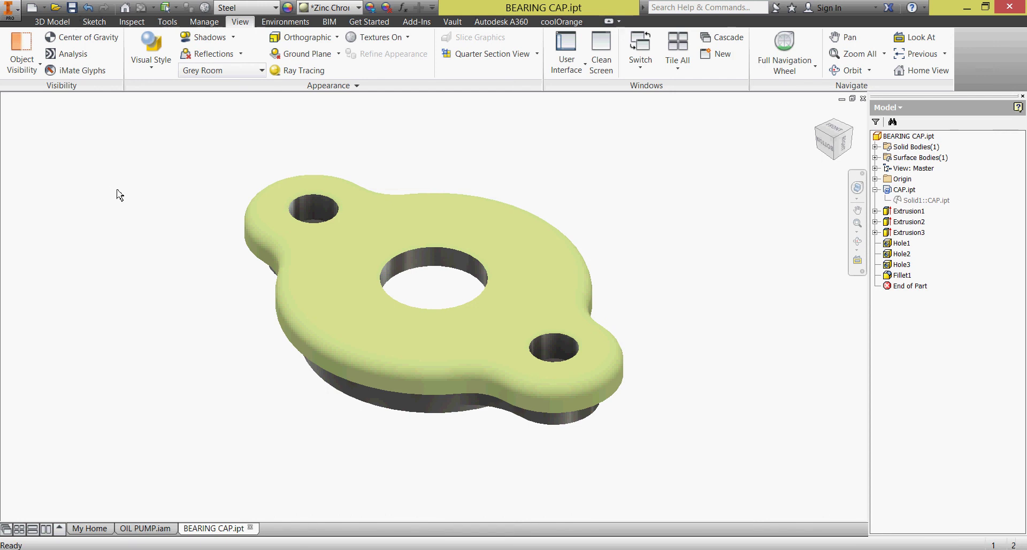